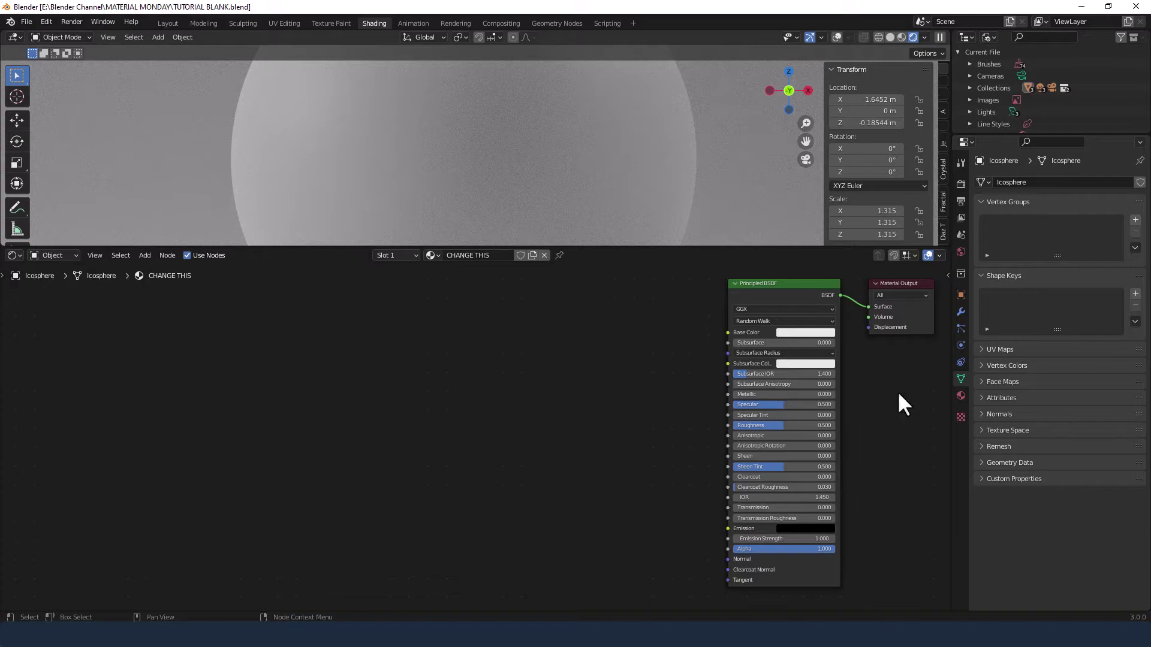
Step: Set the Principled BSDF to Metallic 1, Specular Tint 0.5 and Roughness 0.25
mouse_move(791, 393)
left_mouse_down()
mouse_move(750, 395)
mouse_move(809, 401)
left_mouse_up()
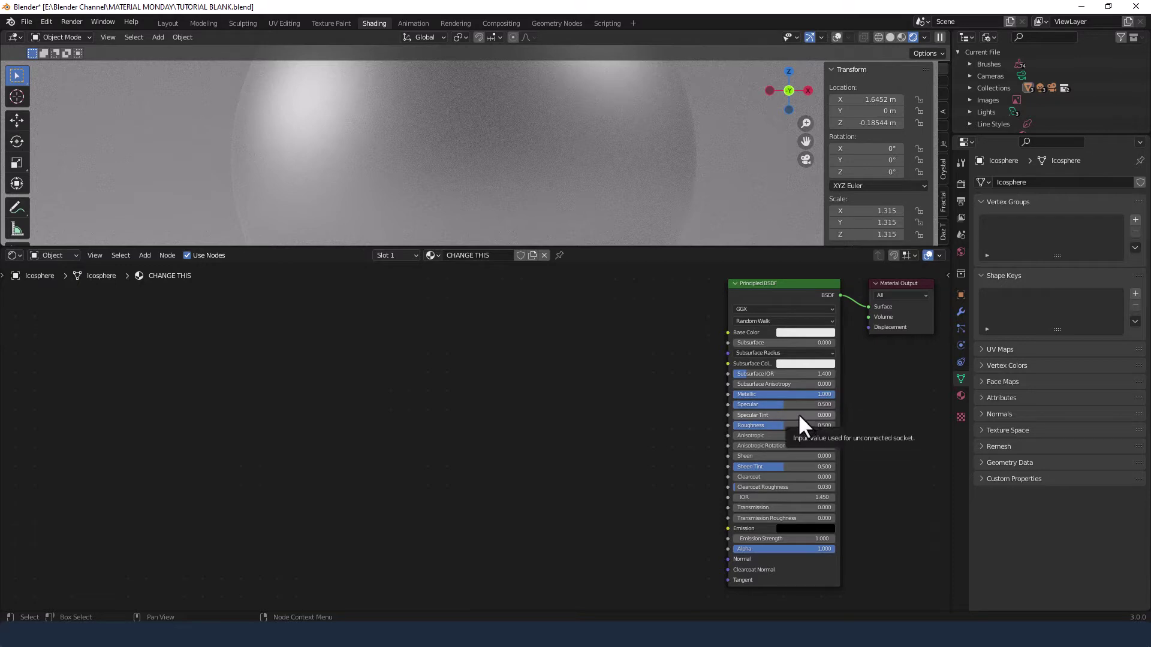
left_click(803, 417)
type("0.5")
key("Return")
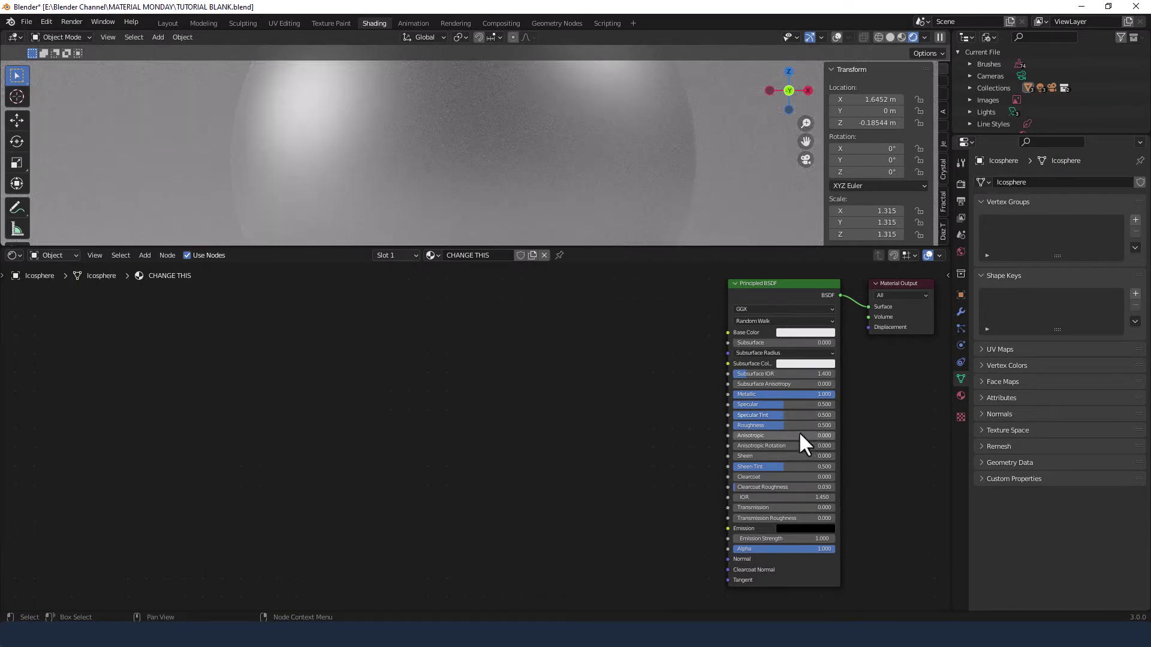
left_click(794, 425)
type(".25")
key("Return")
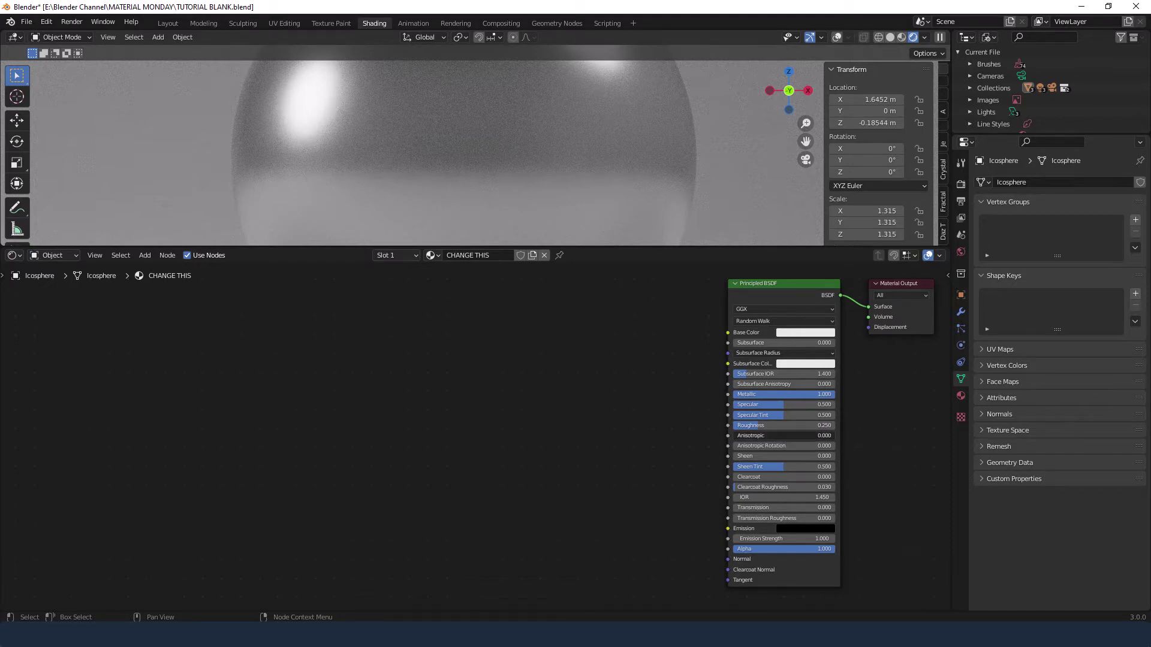
Step: Set Anisotropic to 1 with rotation 0.345, and Sheen to 1
left_click_drag(786, 433, 833, 434)
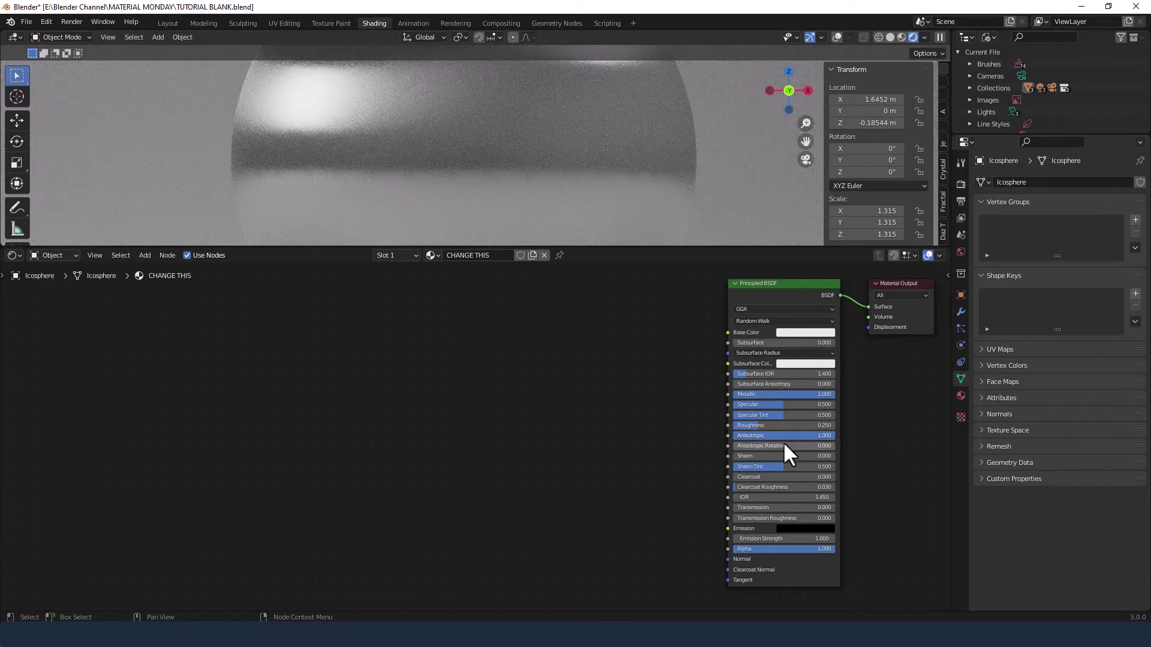
left_click(783, 444)
type(".345")
key("Return")
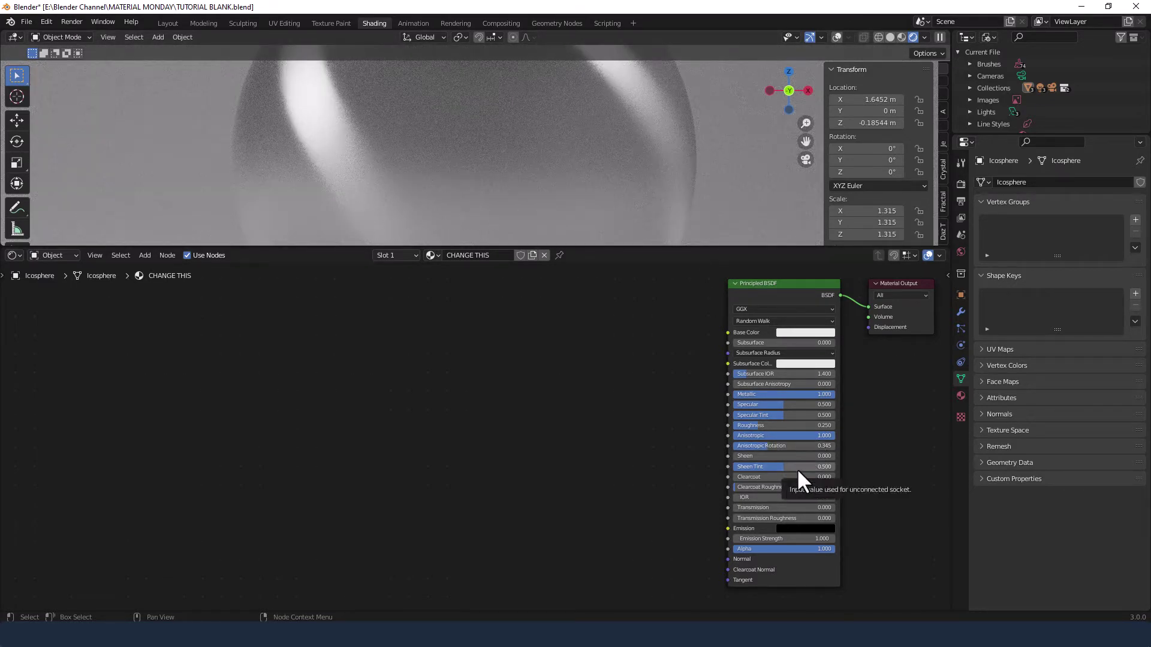
left_click_drag(789, 455, 836, 456)
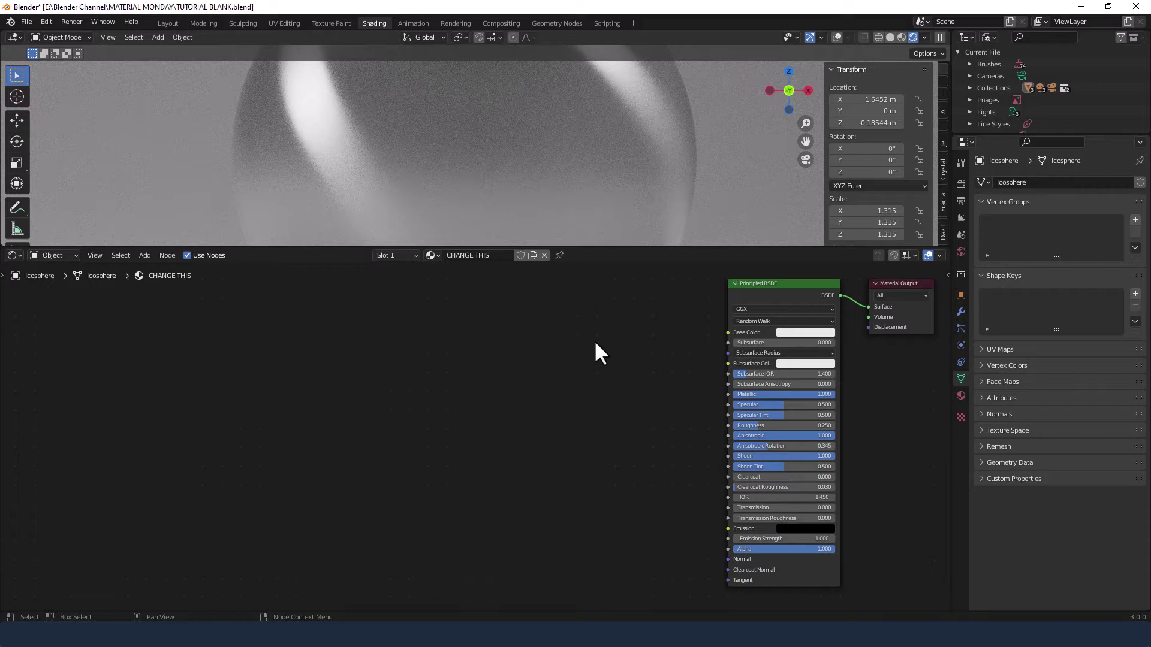
Step: Add a ColorRamp node and connect its Color to the Principled BSDF Base Color
key("shift+a")
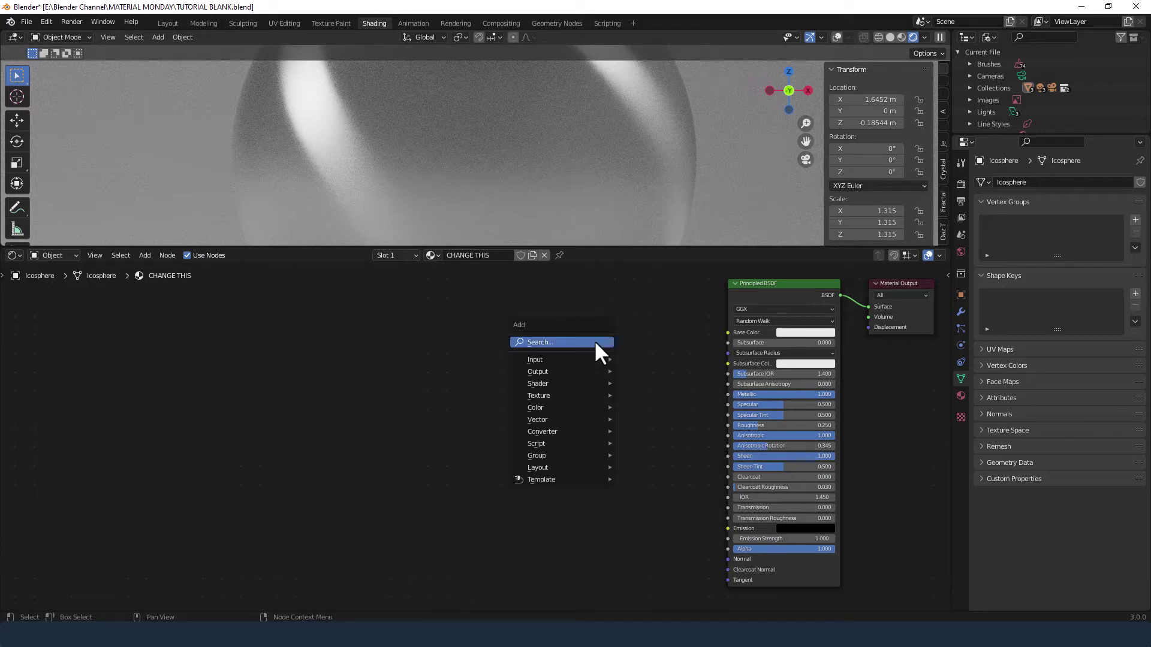
left_click(597, 342)
type("co")
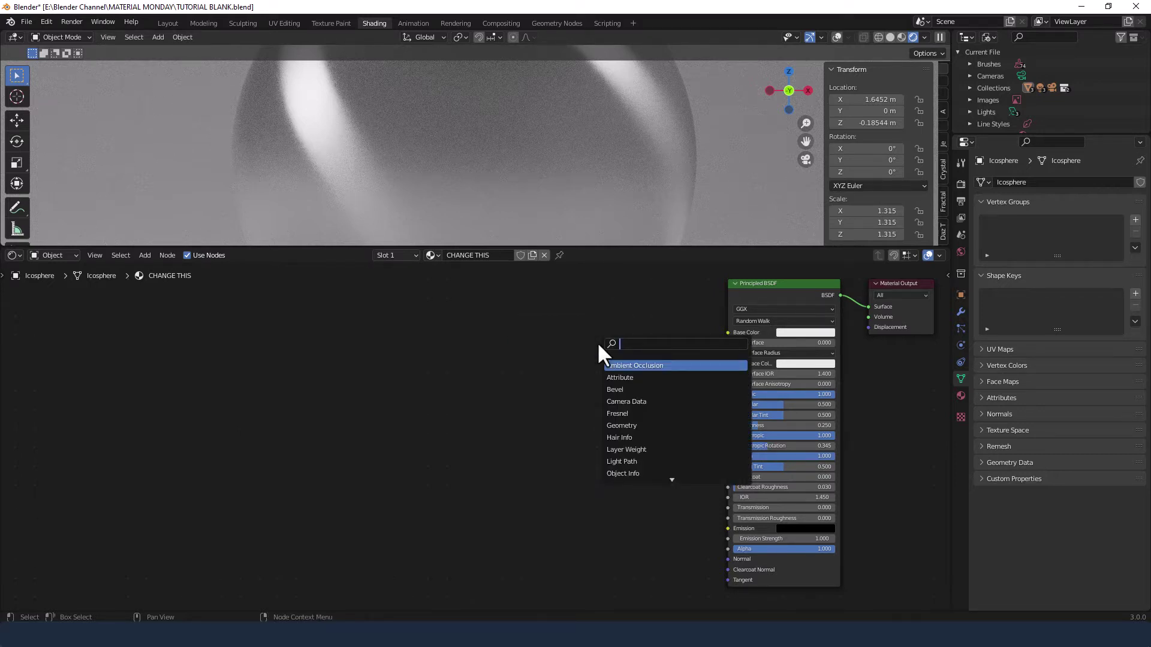
type("lor")
key("Return")
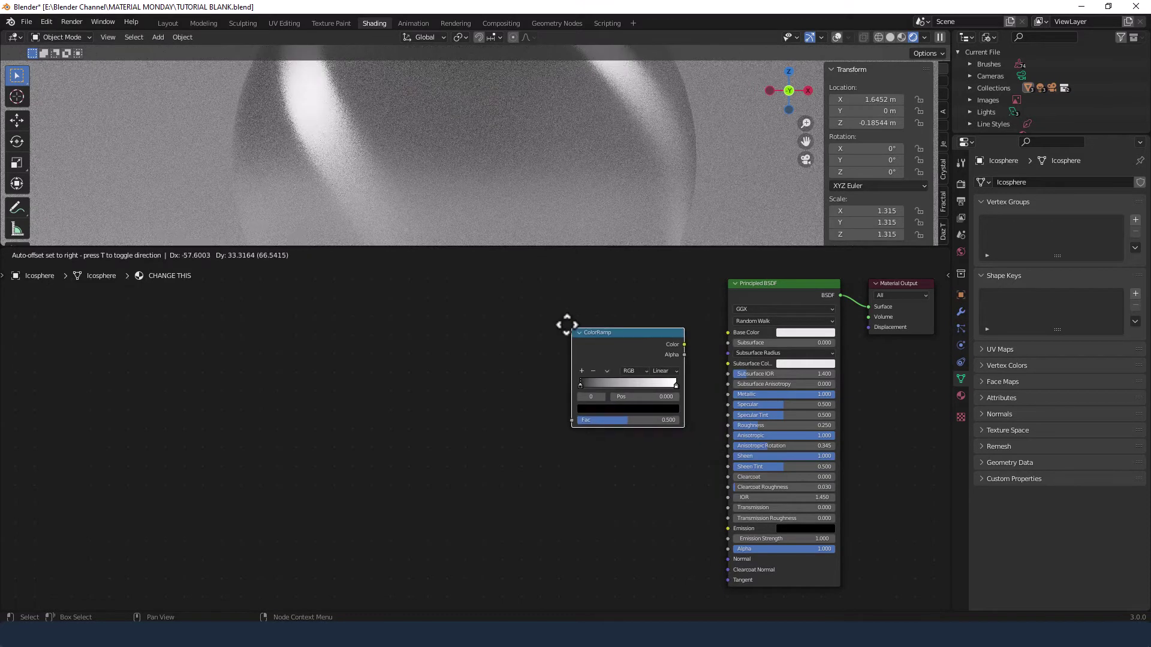
left_click(552, 293)
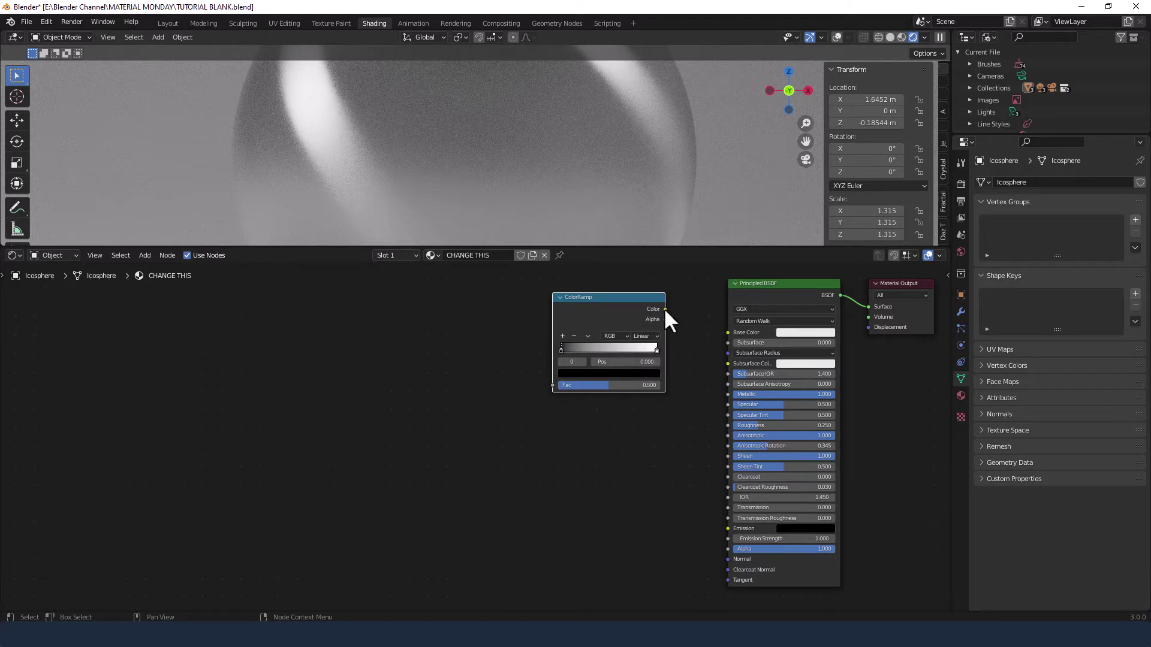
left_click_drag(665, 309, 726, 332)
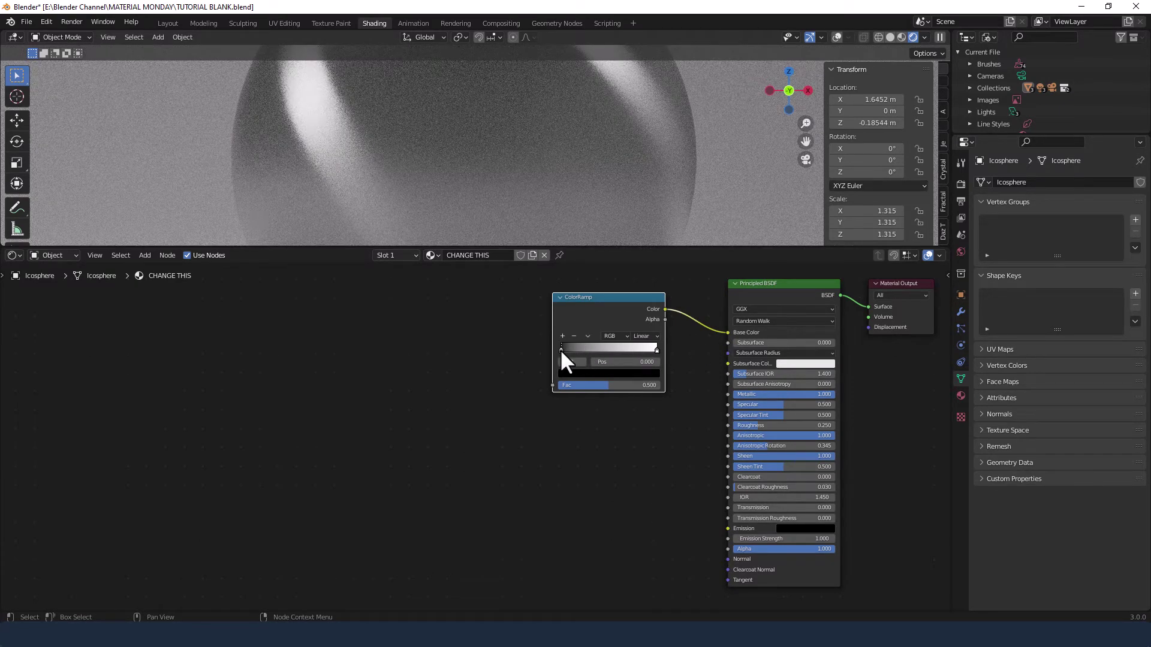
Step: Move the ColorRamp's left stop to 0.25 and the right stop to 0.75
left_click(623, 362)
type("0.25")
key("Return")
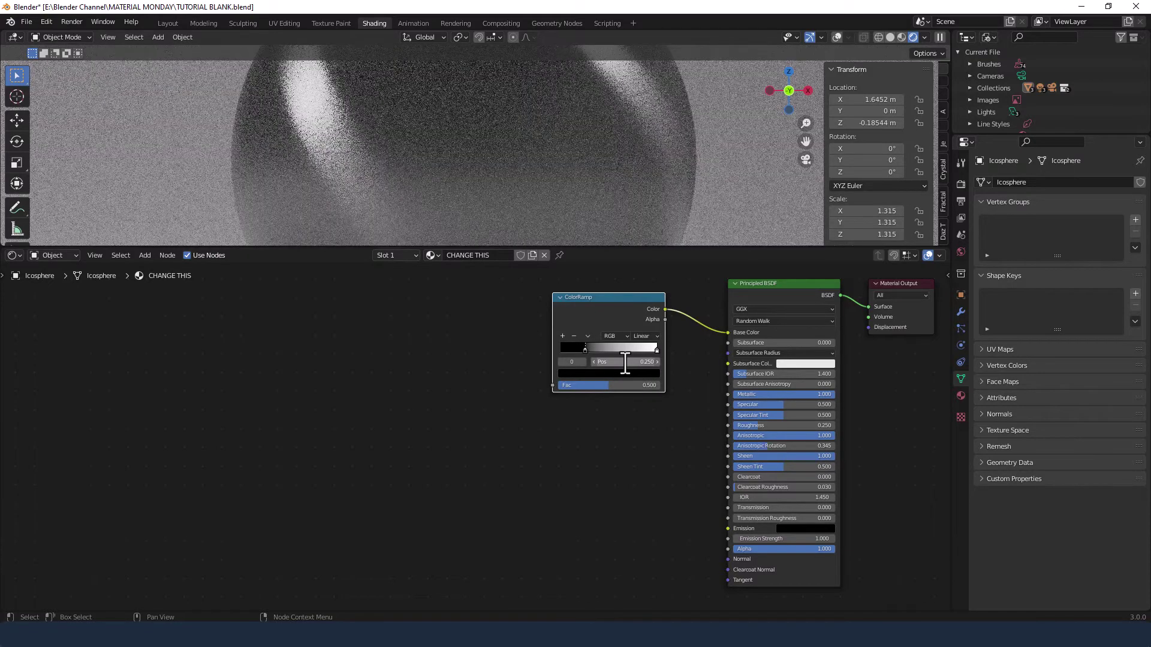
left_click(657, 350)
left_click(635, 362)
type(".75")
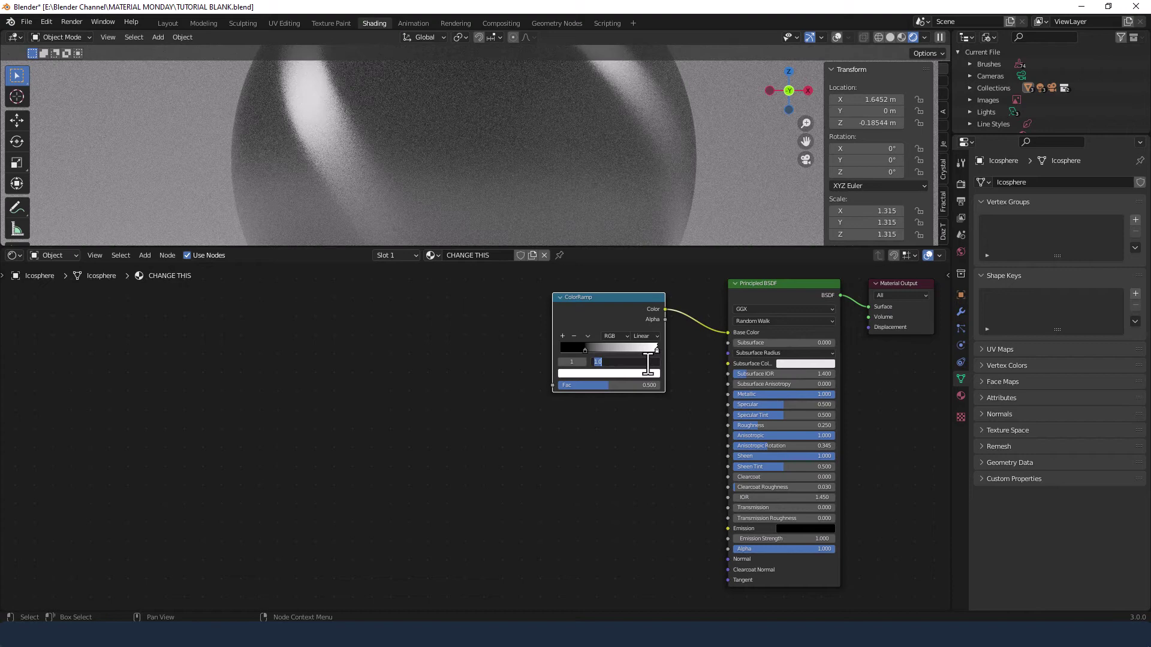
key("Return")
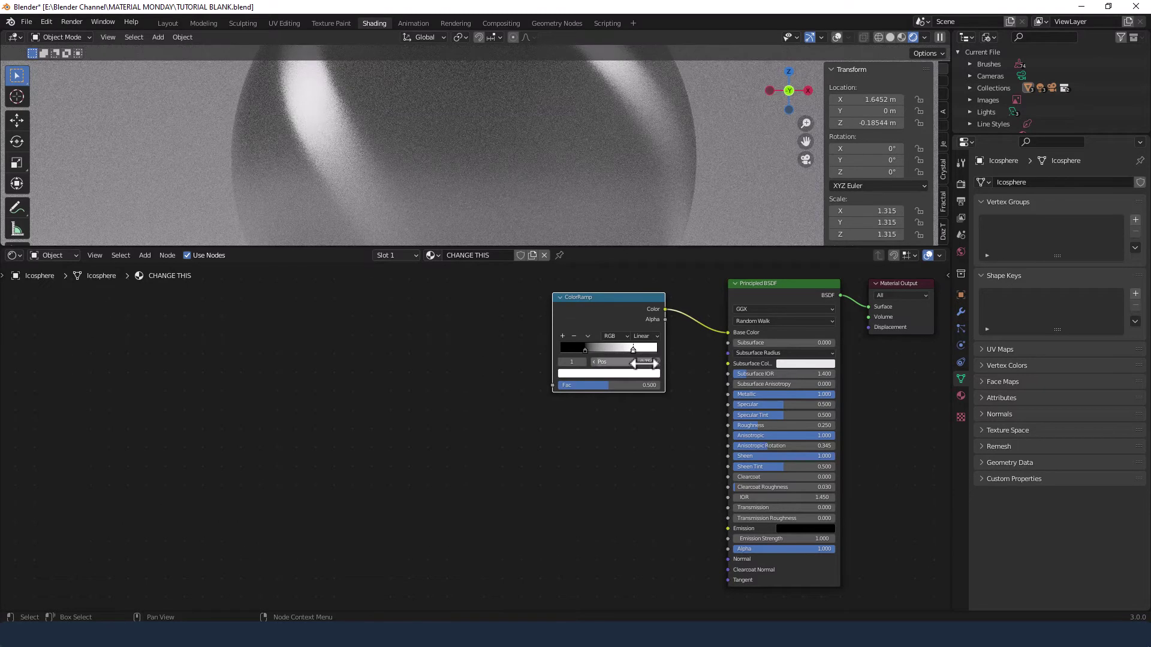
Step: Darken the left ramp stop to a brightness value of 0.05
left_click(584, 348)
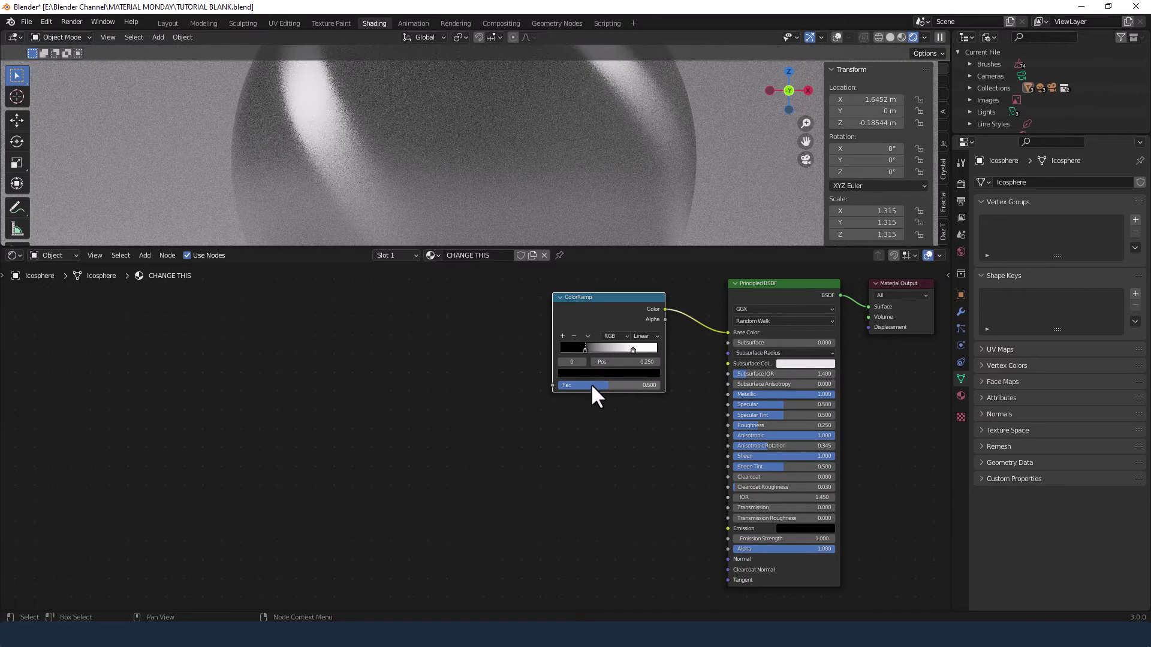
left_click(591, 384)
left_click(618, 373)
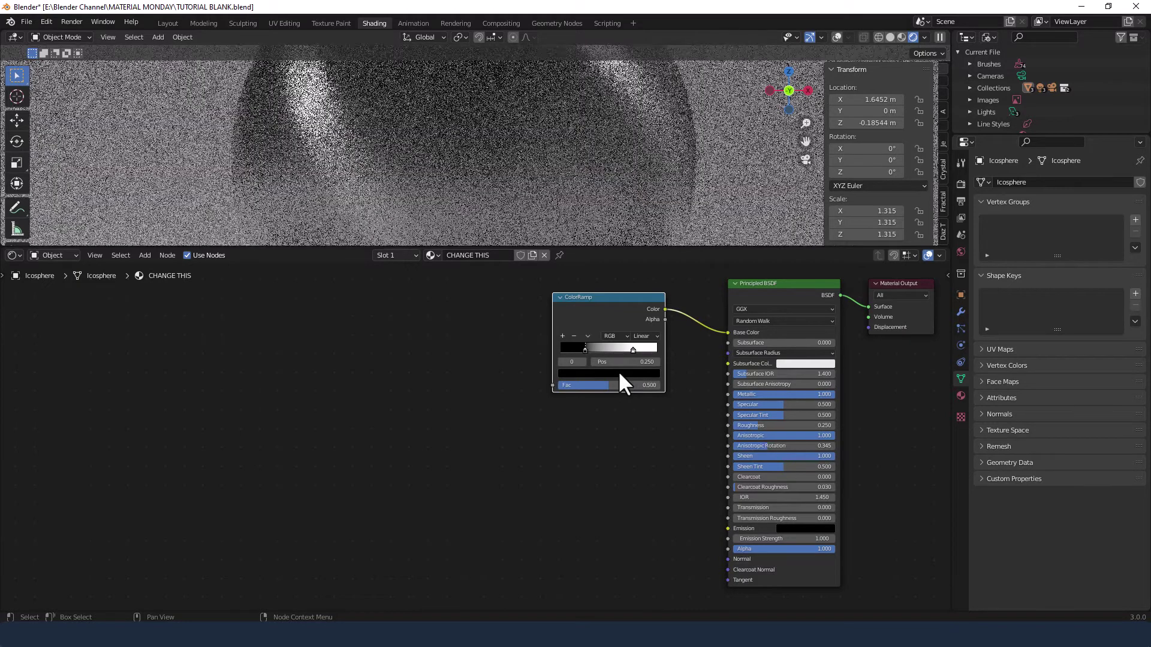
left_click(618, 373)
left_click(587, 350)
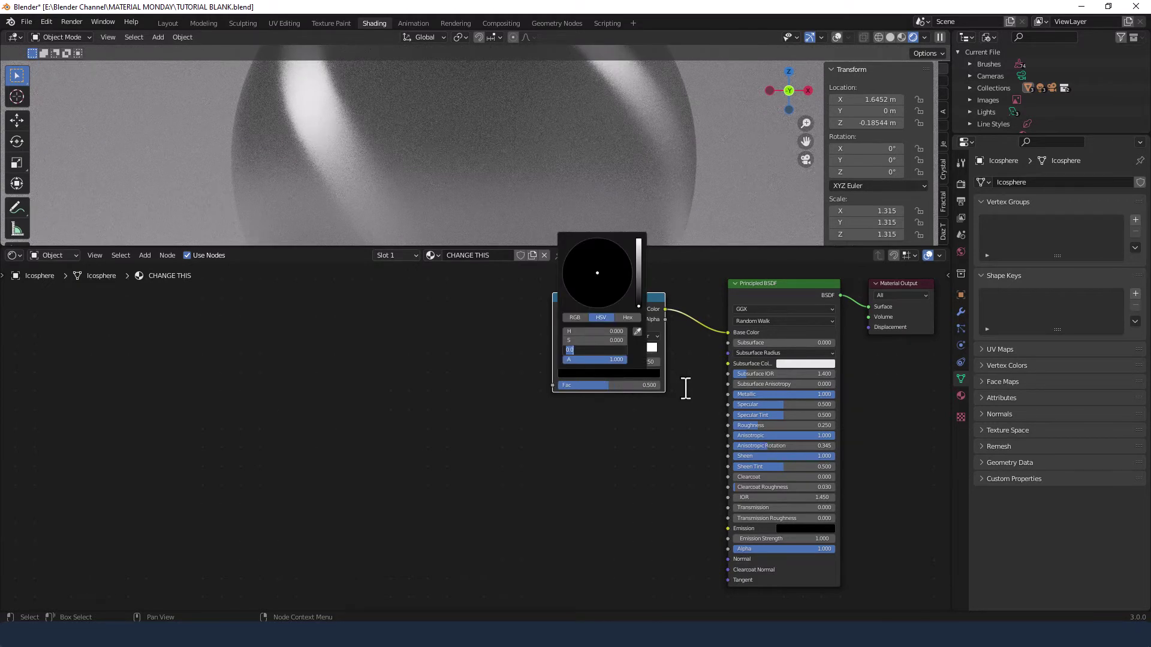
type("0.05")
key("Return")
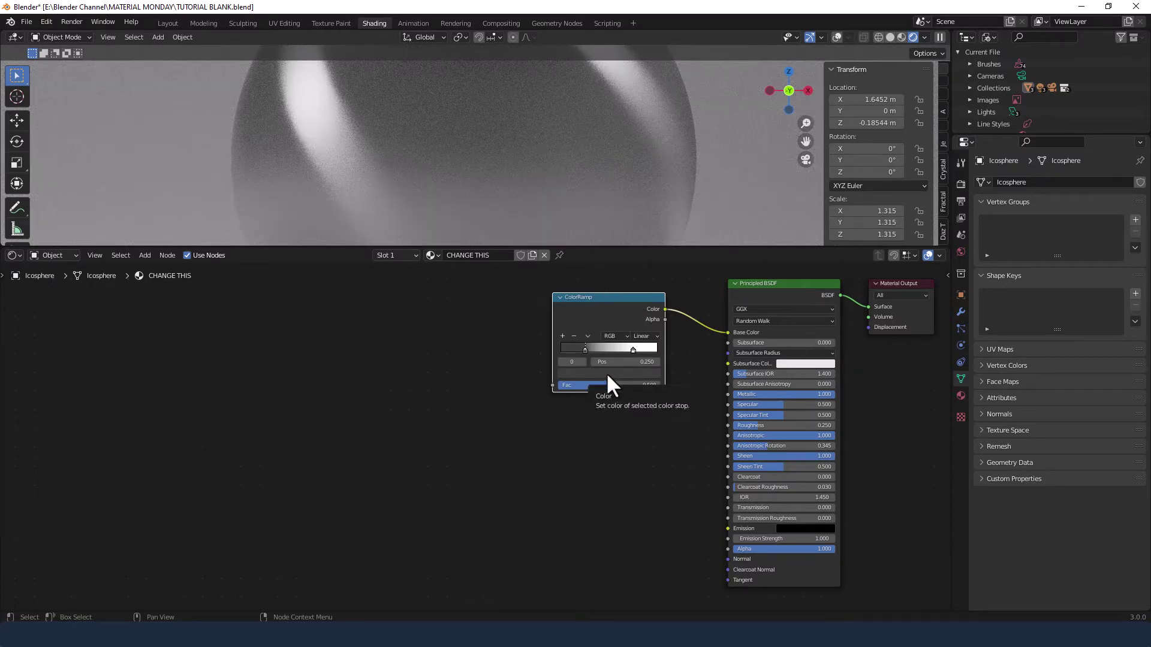
Step: Switch the ramp interpolation to Ease and shift the ColorRamp node left
left_click(656, 336)
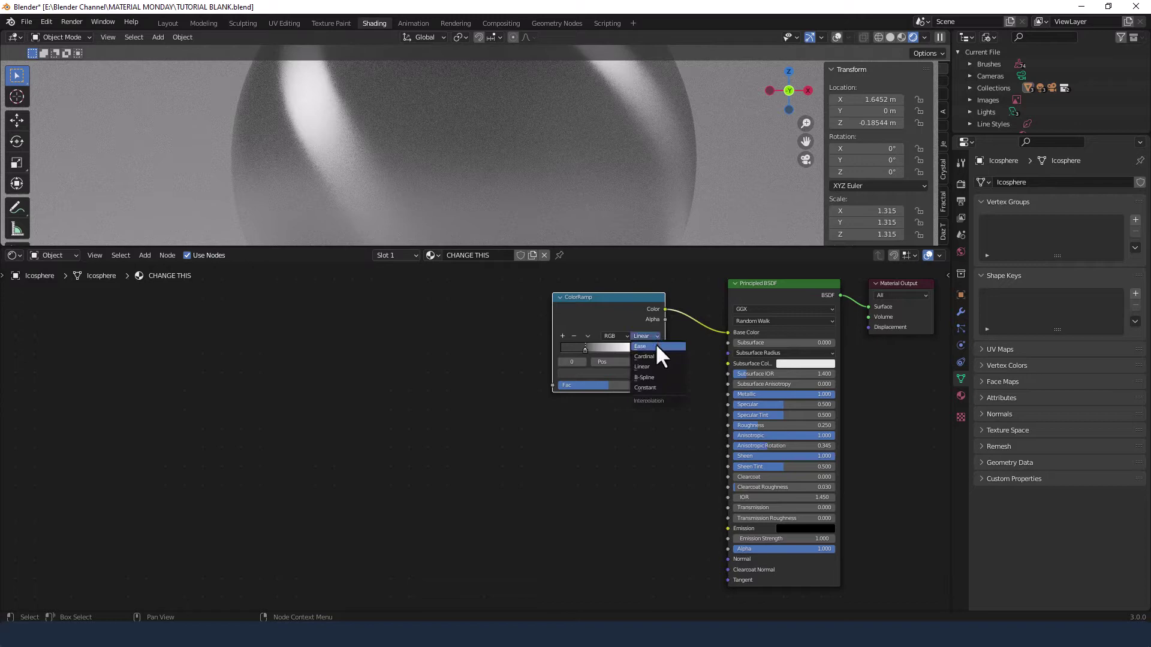
left_click(656, 346)
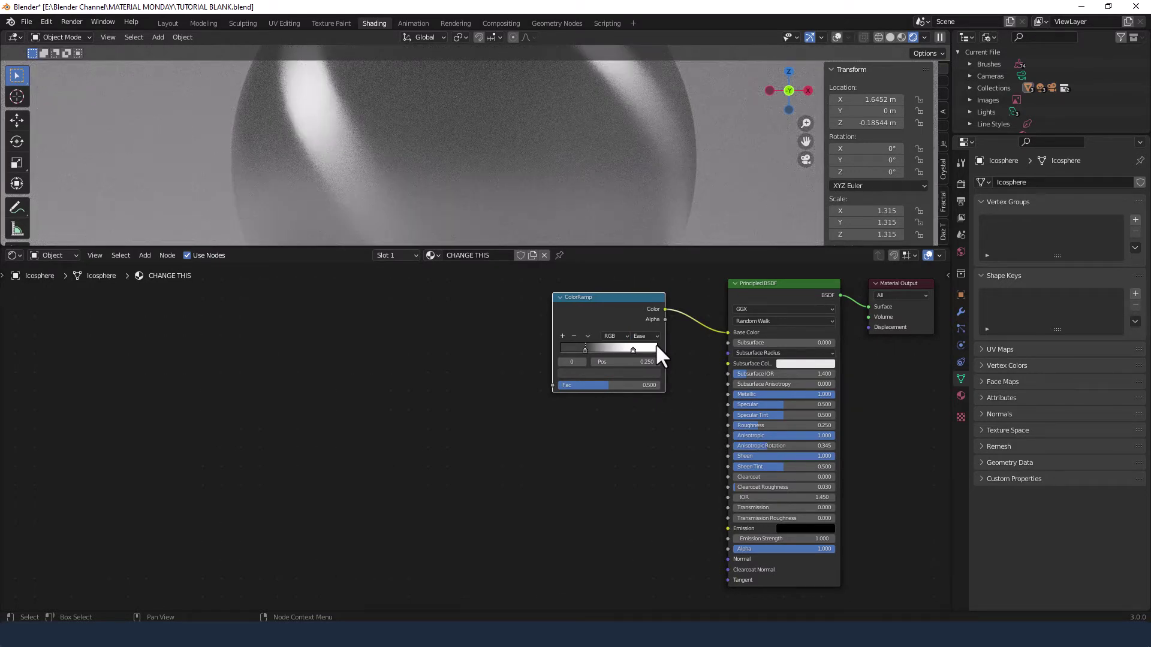
left_click_drag(656, 307, 542, 303)
Step: Insert a MixRGB node between the ColorRamp and the Base Color input
key("shift+a")
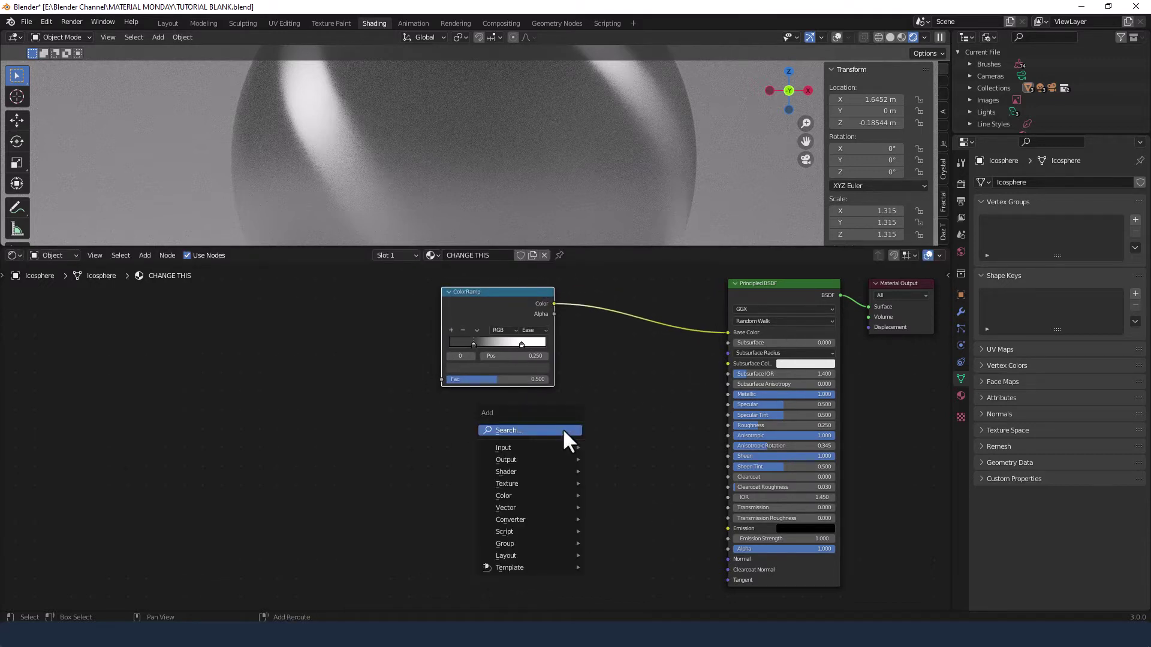
left_click(564, 431)
type("MIX")
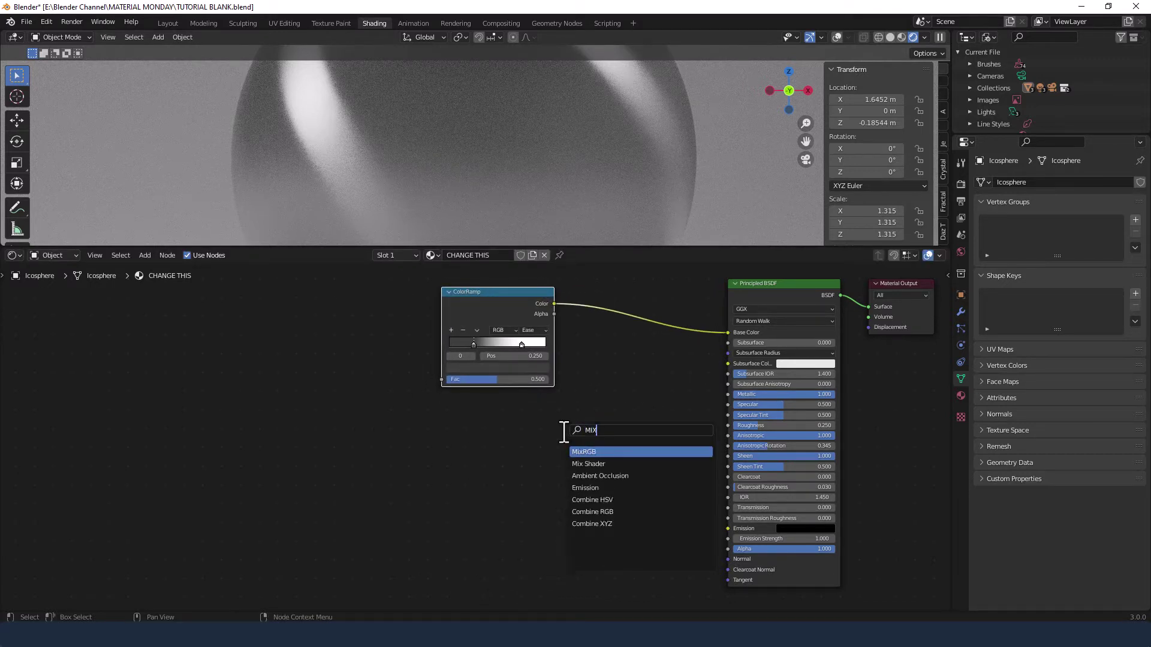
left_click(582, 450)
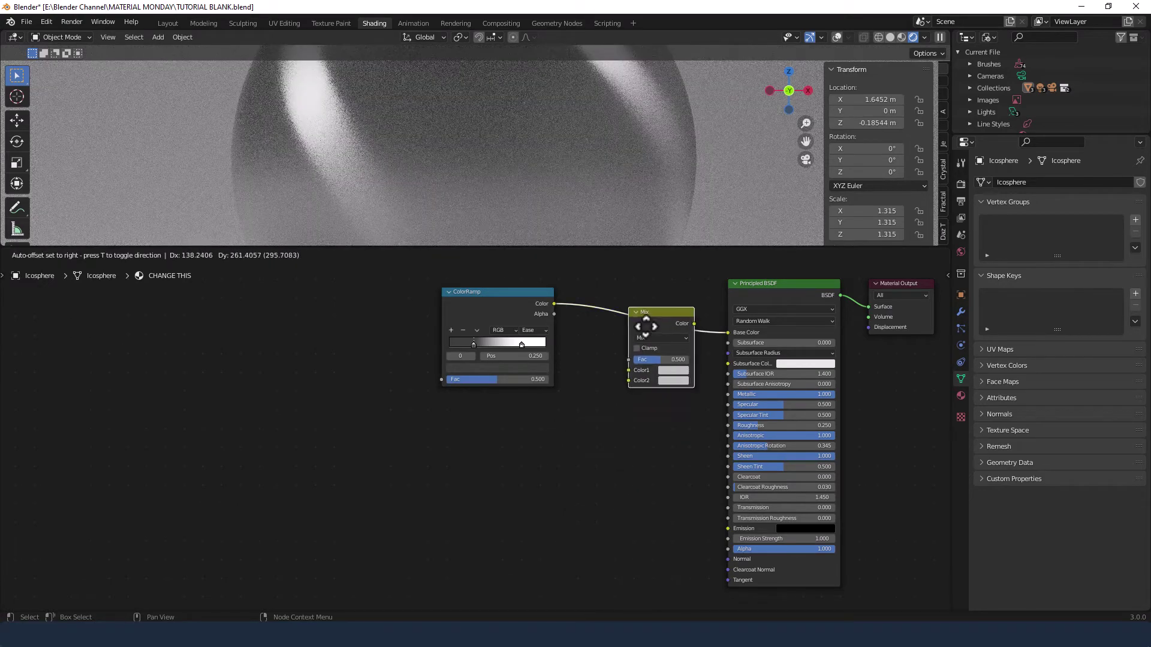
left_click(624, 324)
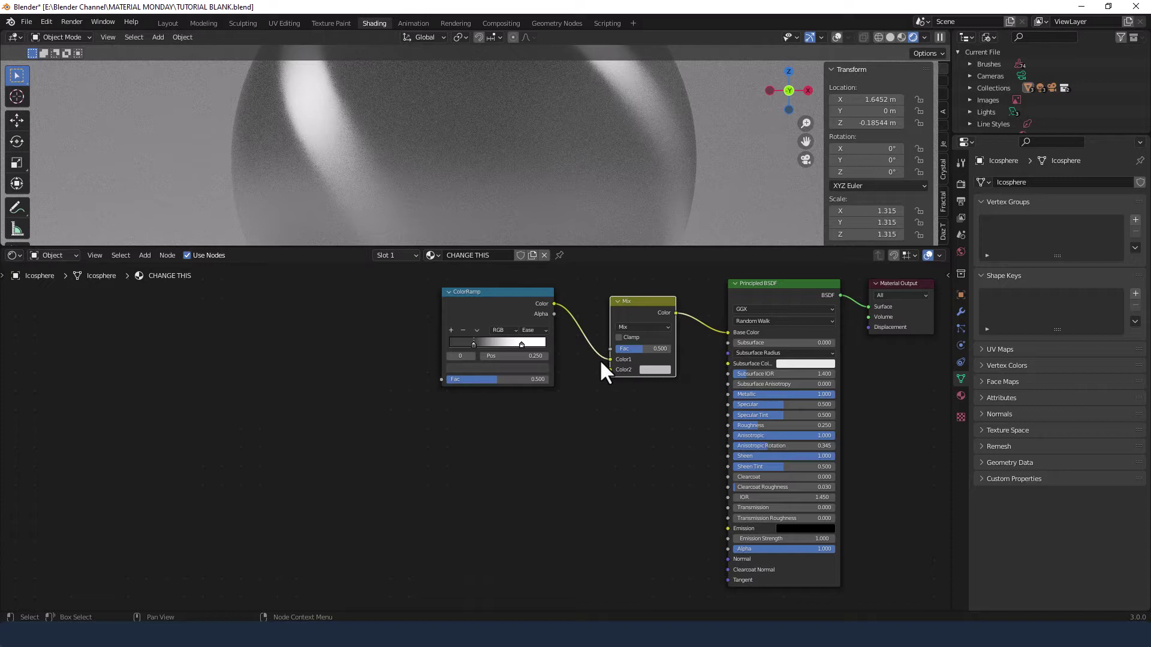
Step: Make the Mix node's Color2 a light gold with HSV 0.1, 0.75, 1
left_click(655, 370)
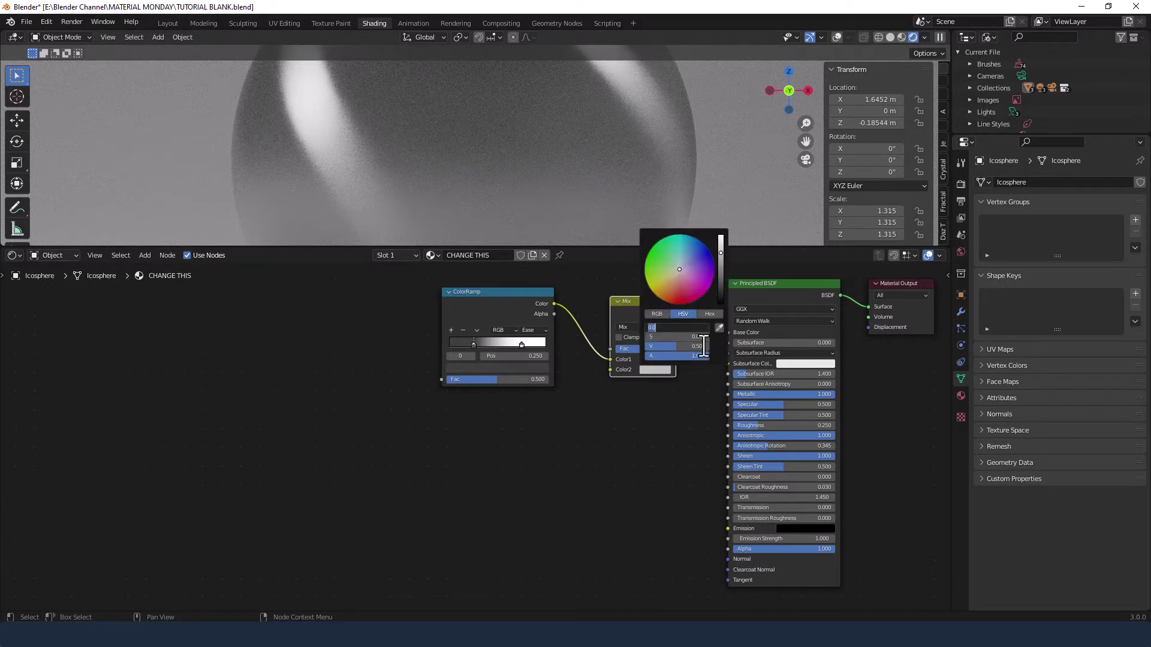
type("1")
key("Tab")
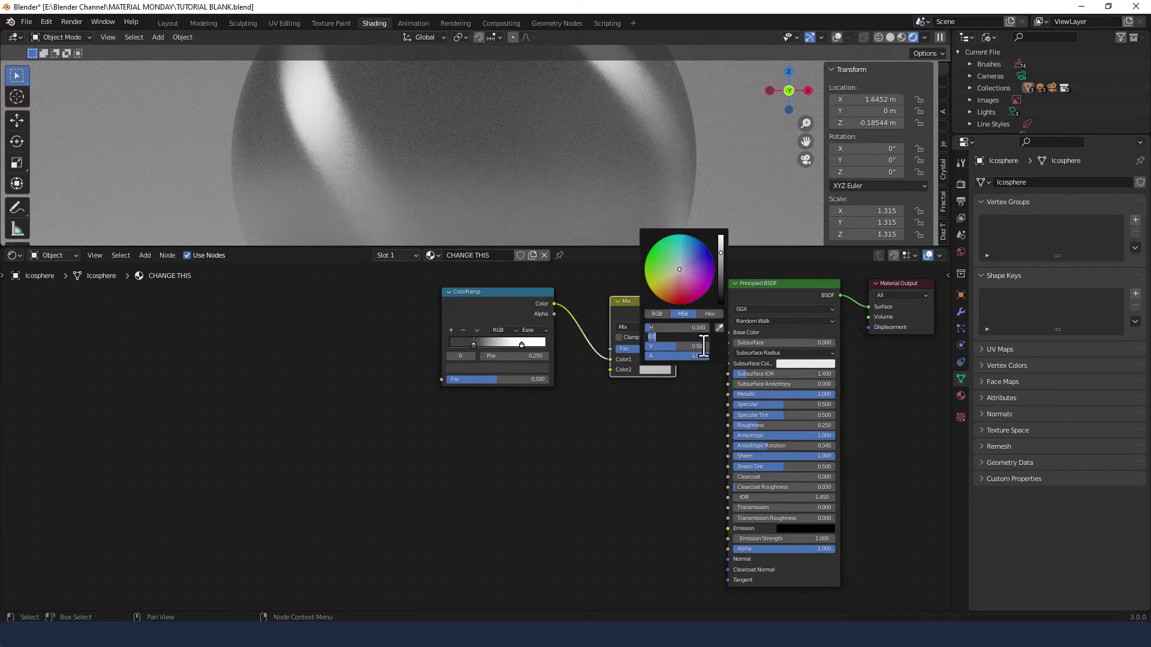
type(".75")
key("Tab")
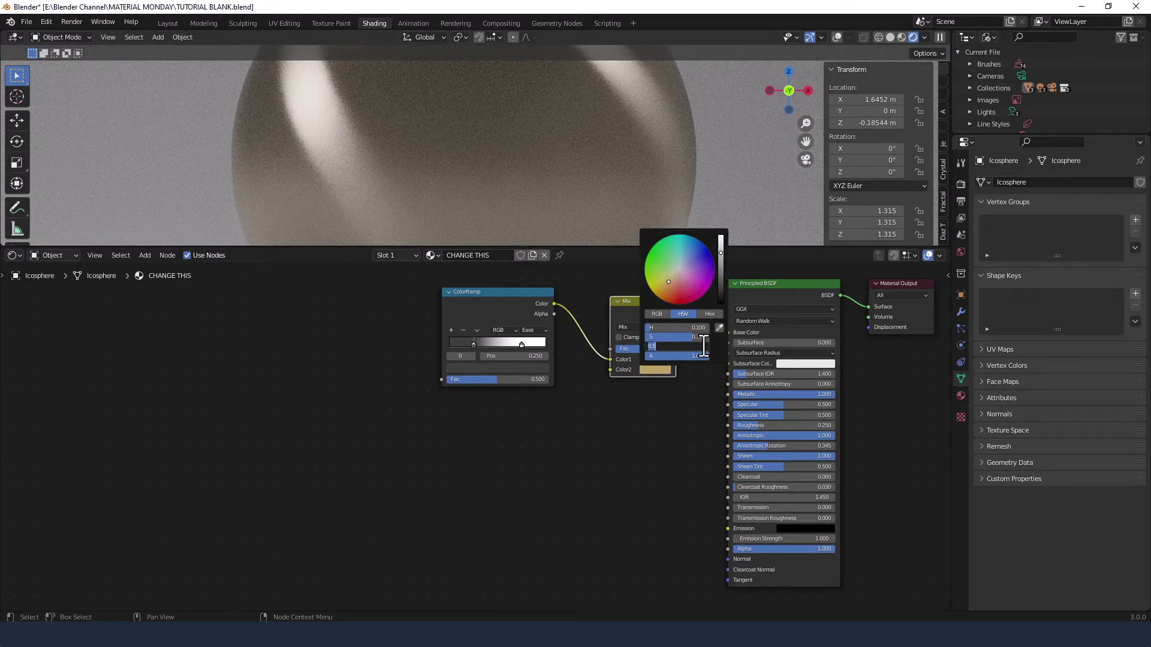
type("1")
key("Tab")
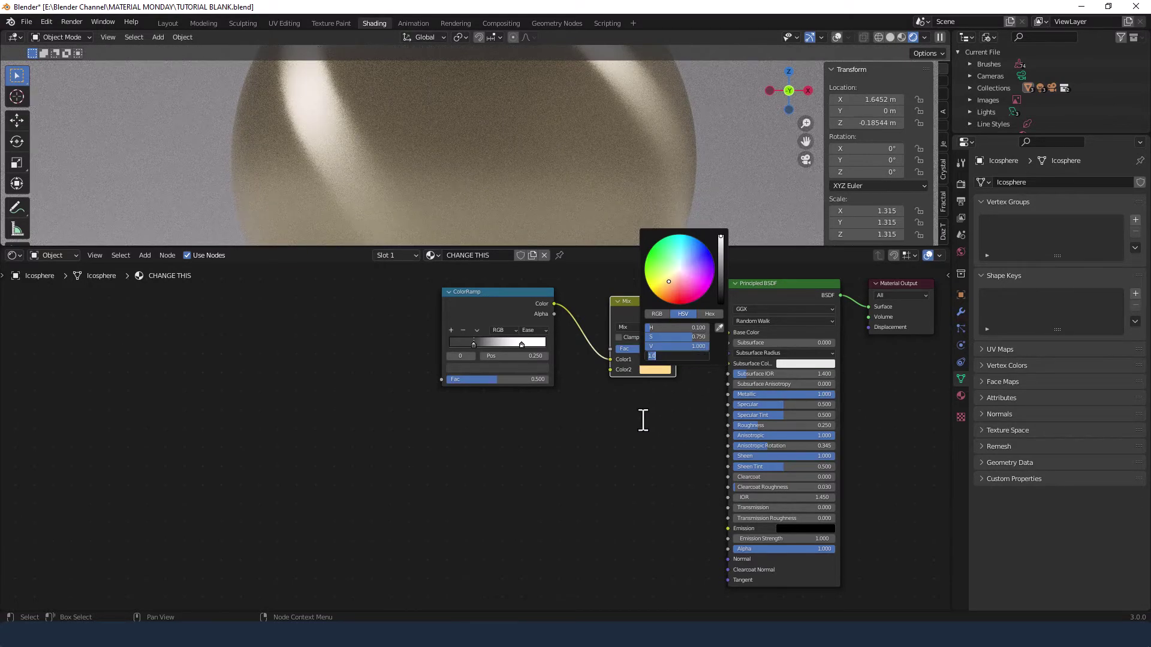
key("Return")
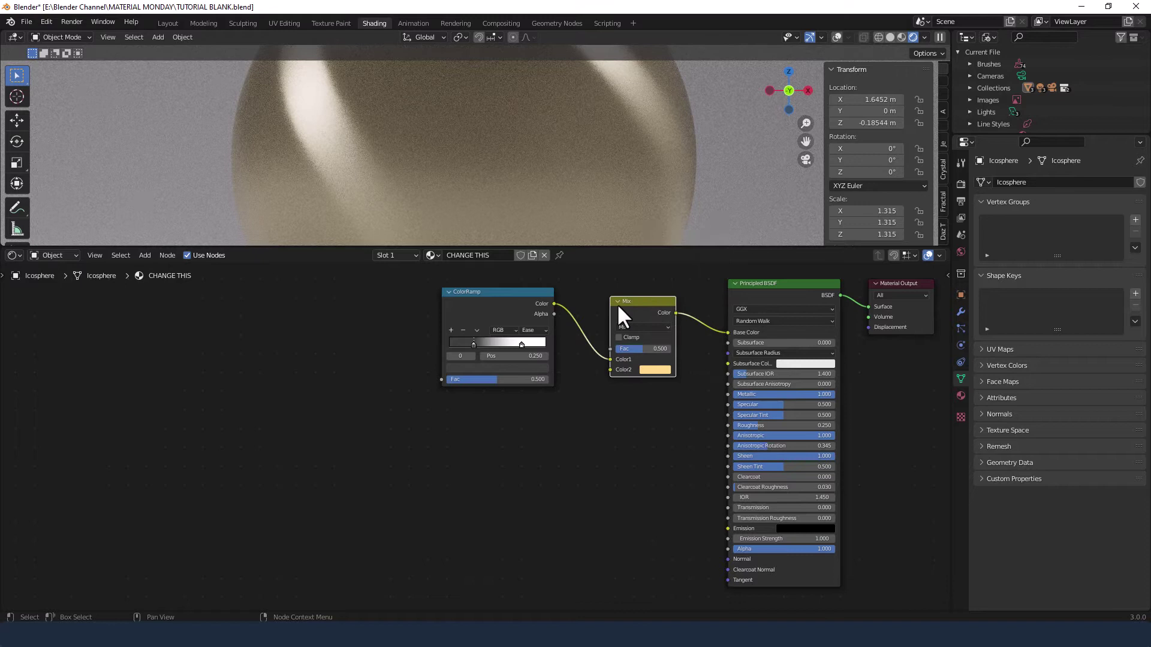
Step: Set the Mix factor to 0.85 and nudge the ColorRamp node into place
left_click(644, 348)
key("BackSpace")
type(".85")
key("Return")
left_click_drag(528, 293, 551, 300)
left_click(343, 396)
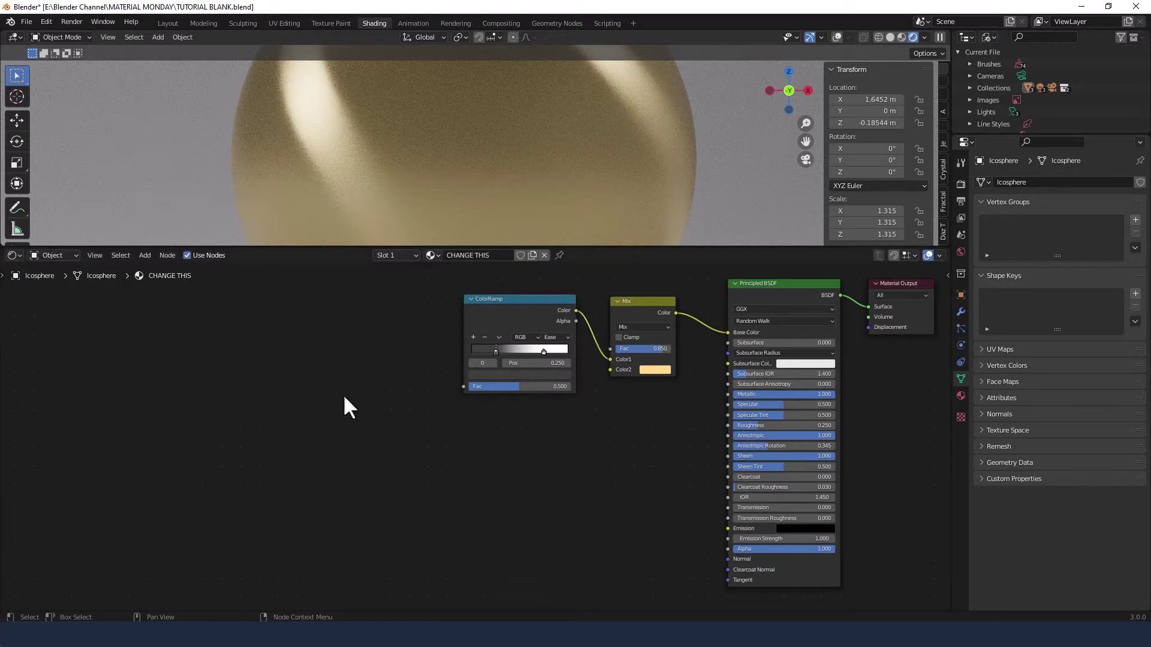
Step: Add a Noise Texture left of the ColorRamp and link its Fac to the ramp's Fac
key("shift+a")
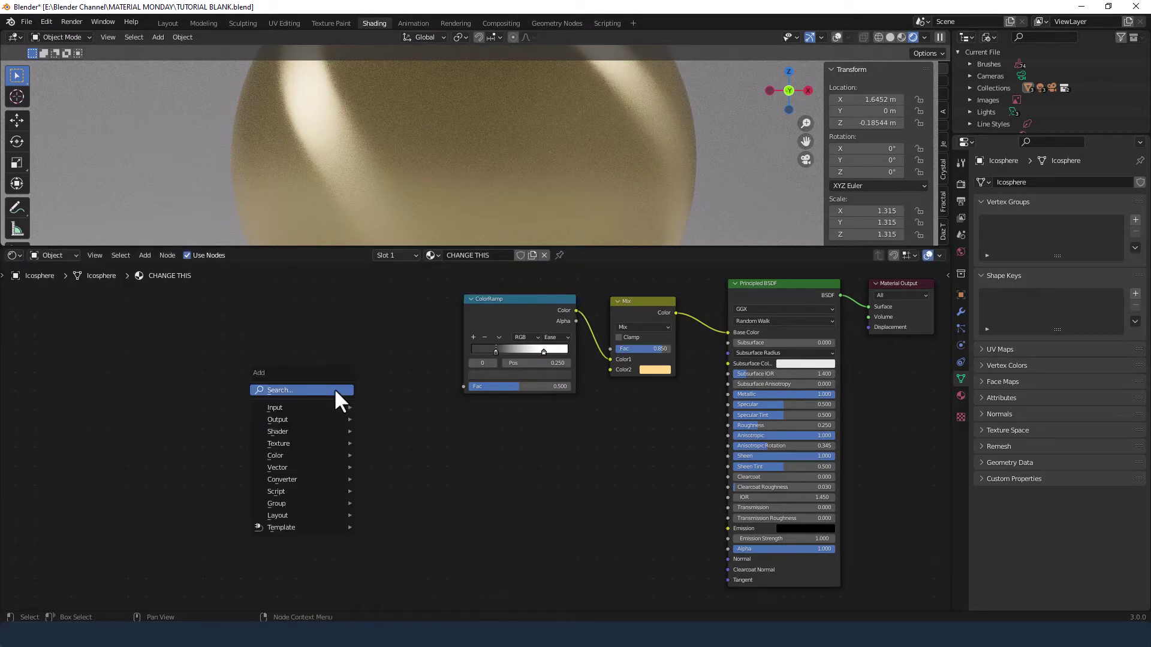
type("NOISE")
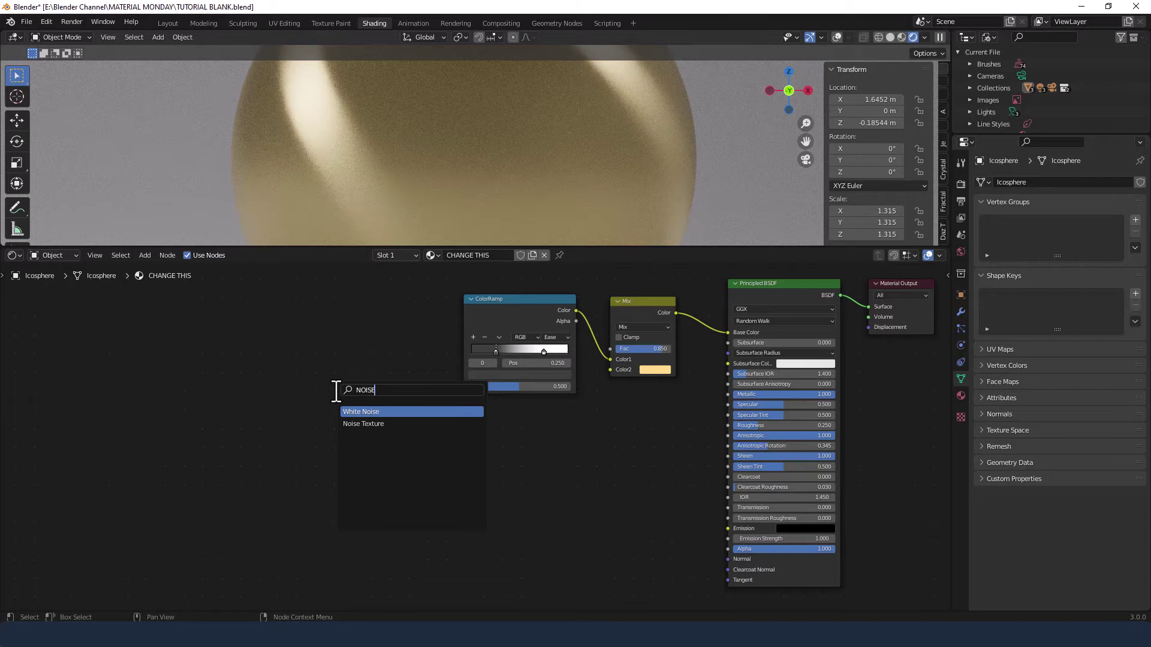
key("Down")
key("Return")
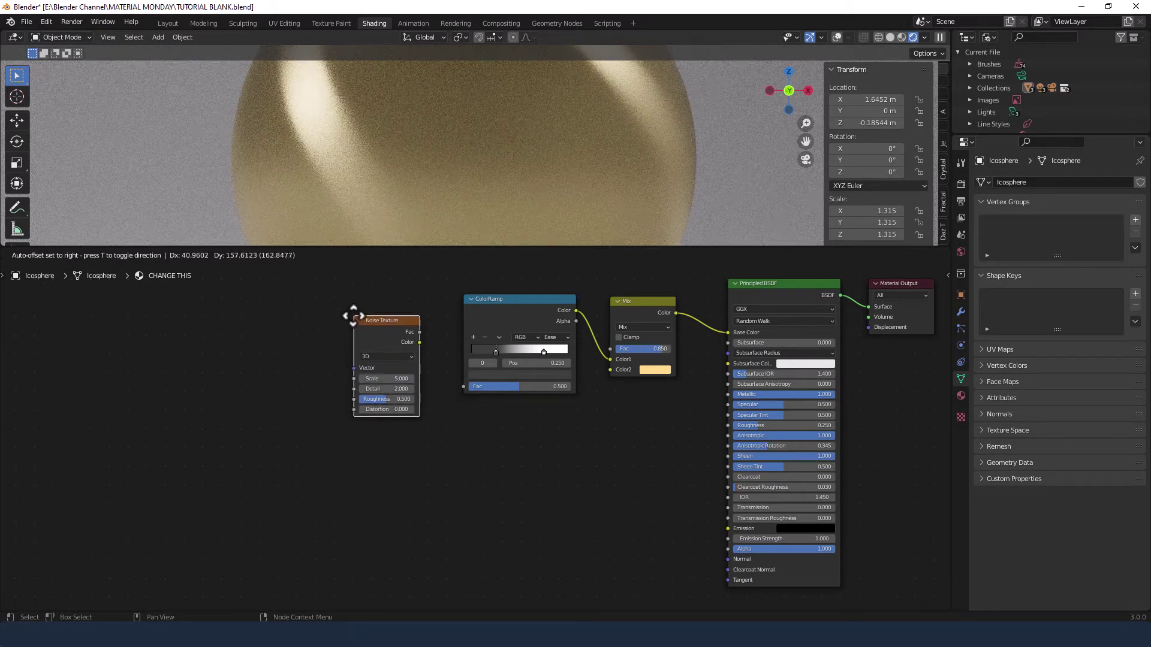
left_click(352, 299)
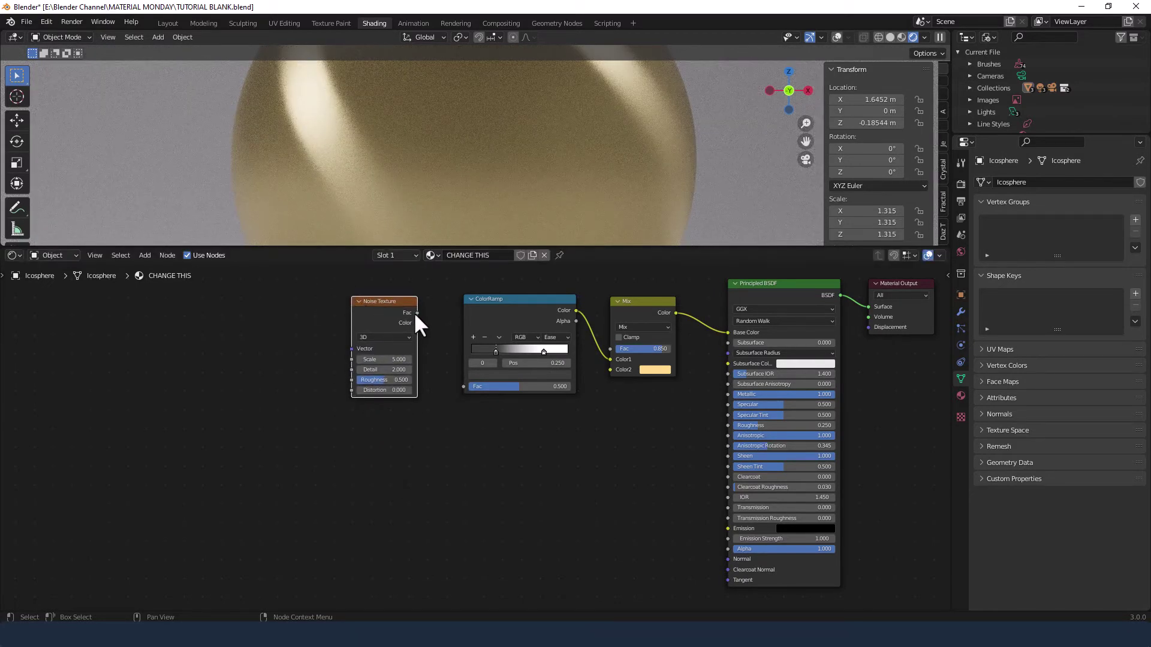
left_click_drag(416, 313, 463, 386)
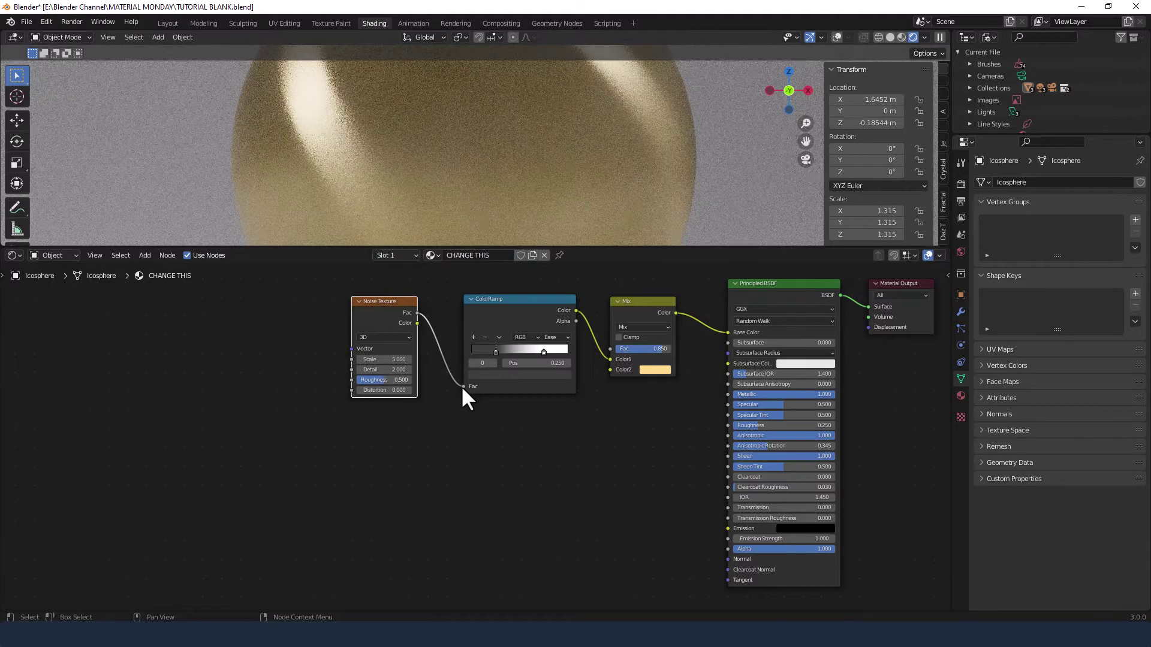
Step: Set the noise to Detail 15, Roughness 0.85 and Distortion 0.1
left_click(388, 369)
type("15")
key("Tab")
type(".85")
key("Tab")
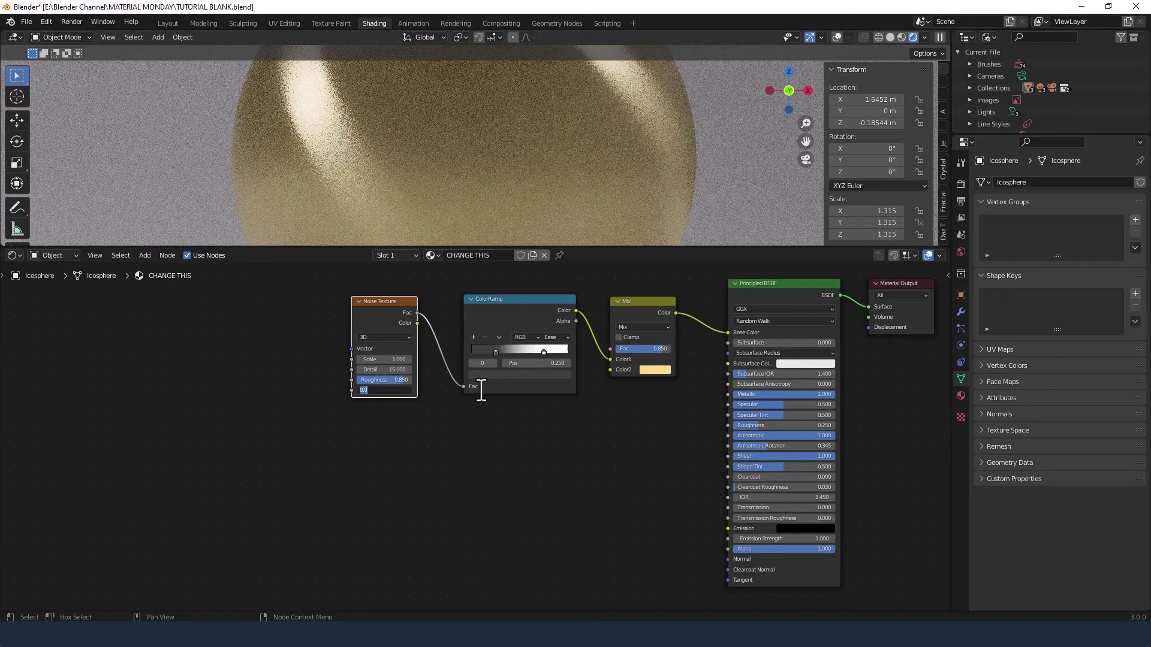
type(".1")
key("Return")
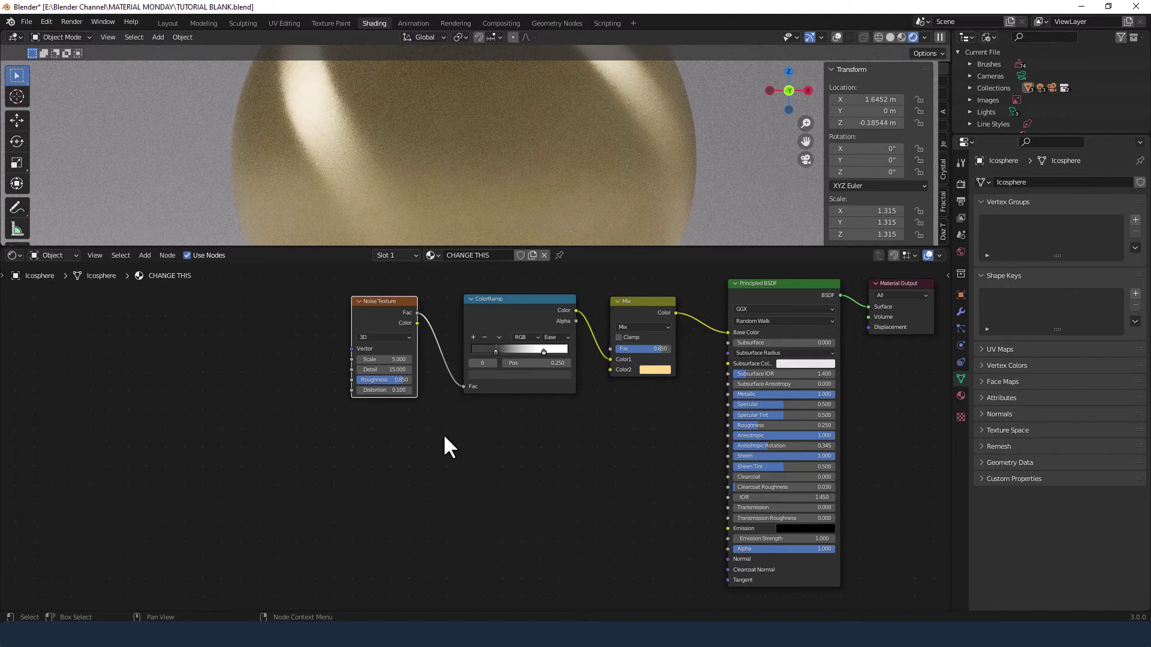
left_click(401, 456)
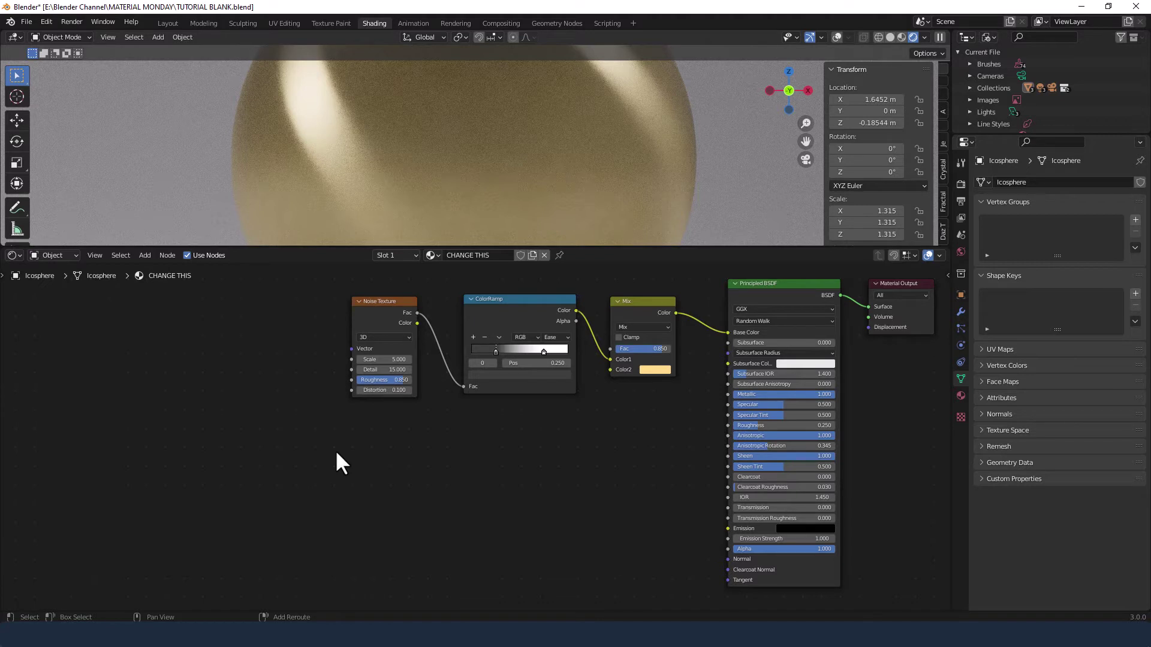
Step: Add another Noise Texture node below the first one
key("shift+a")
left_click(302, 456)
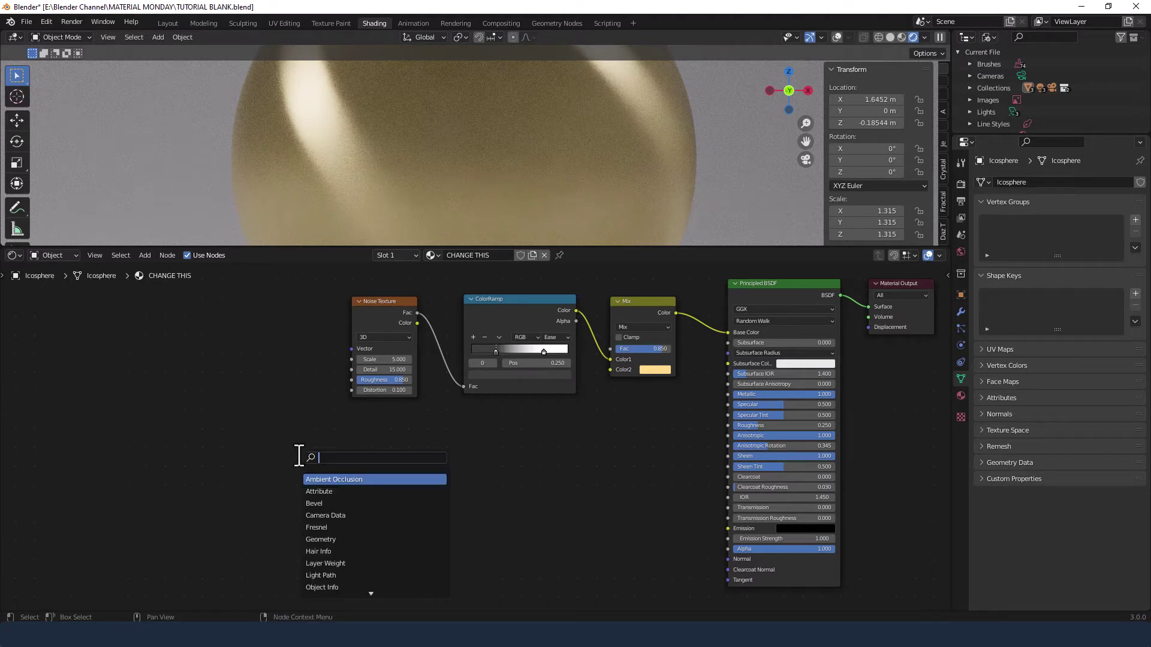
type("NOISE")
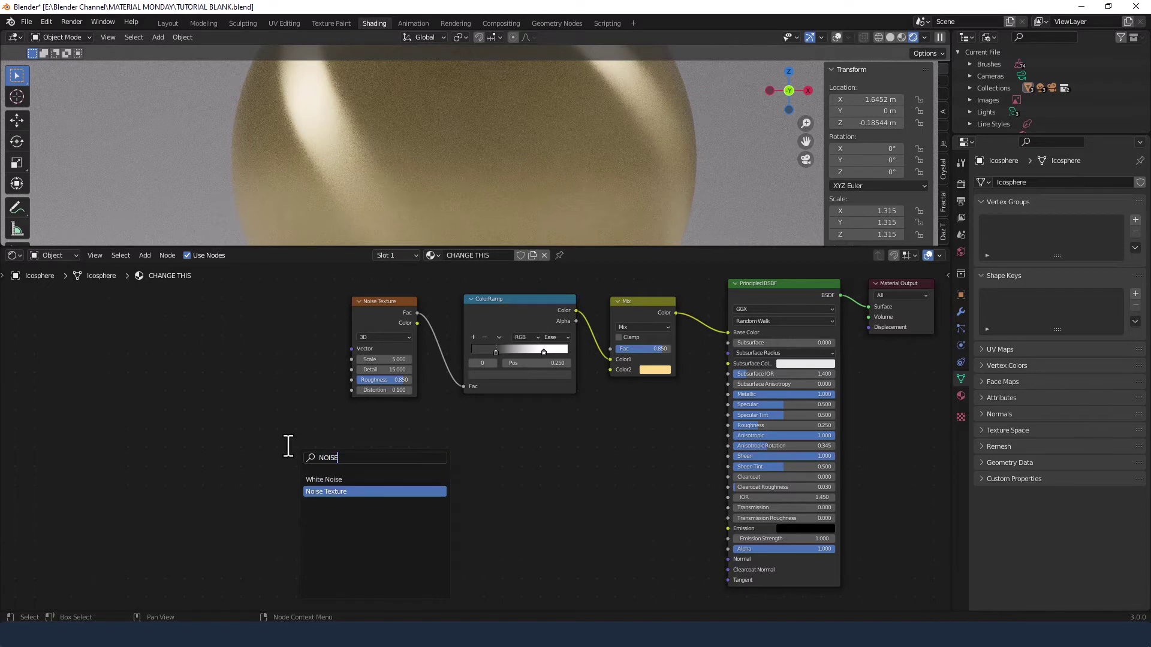
key("Return")
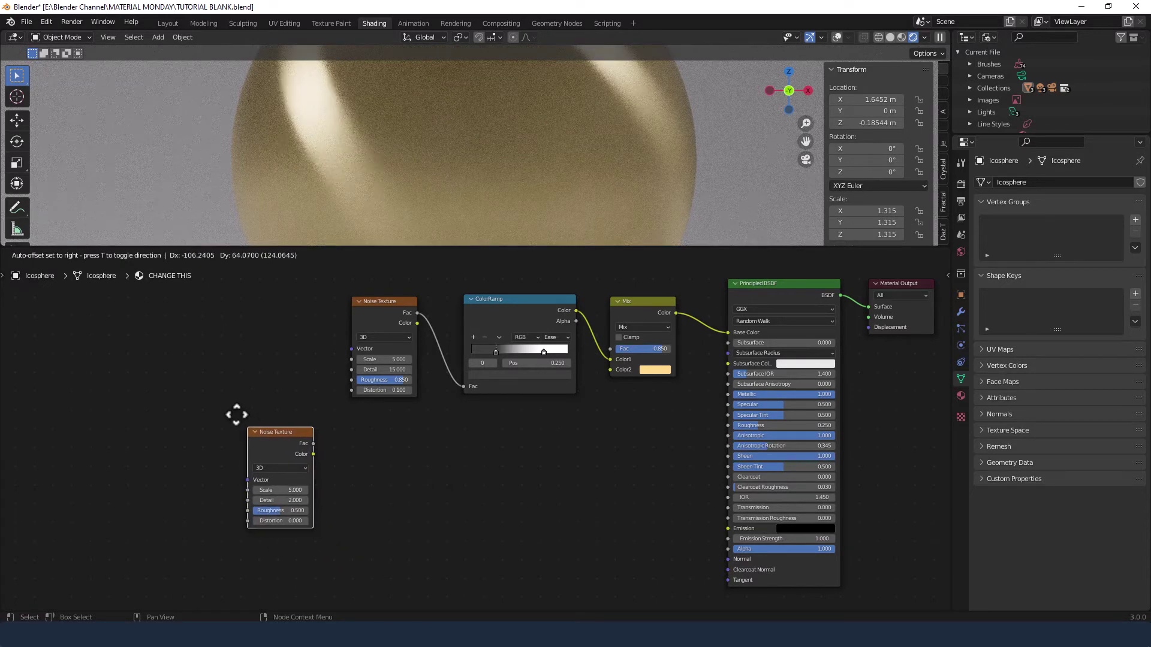
left_click(236, 414)
Step: Give the new noise Scale 0.1, Detail 15, Roughness 0.1 and Distortion 0
left_click(282, 490)
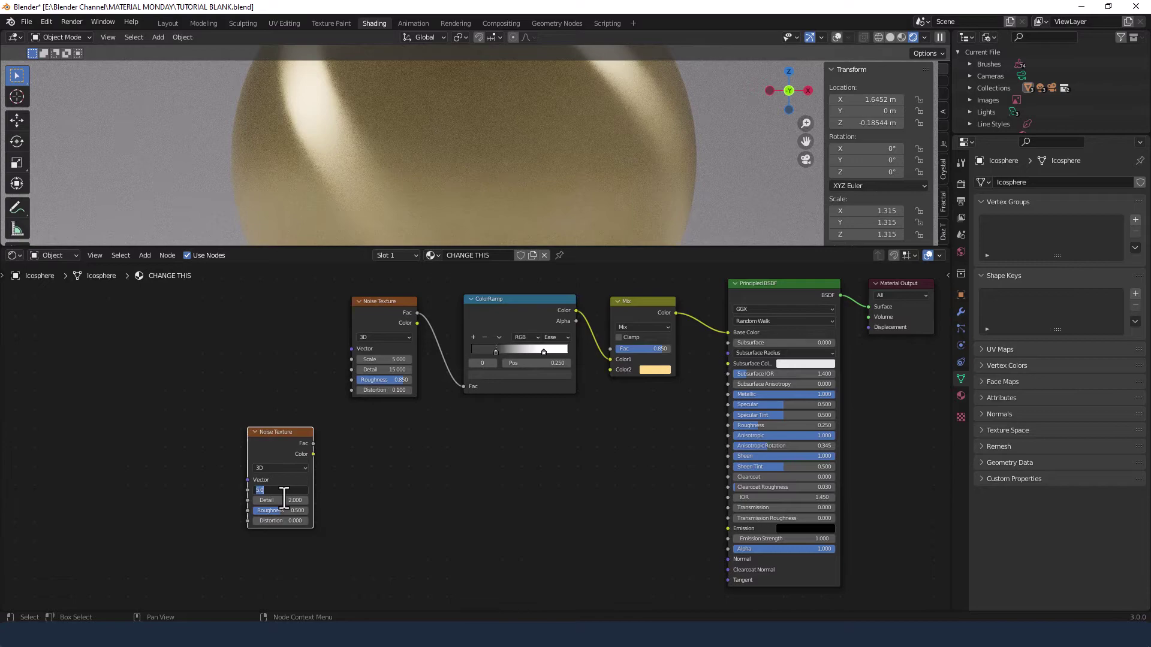
type("0.1")
key("Tab")
type("15")
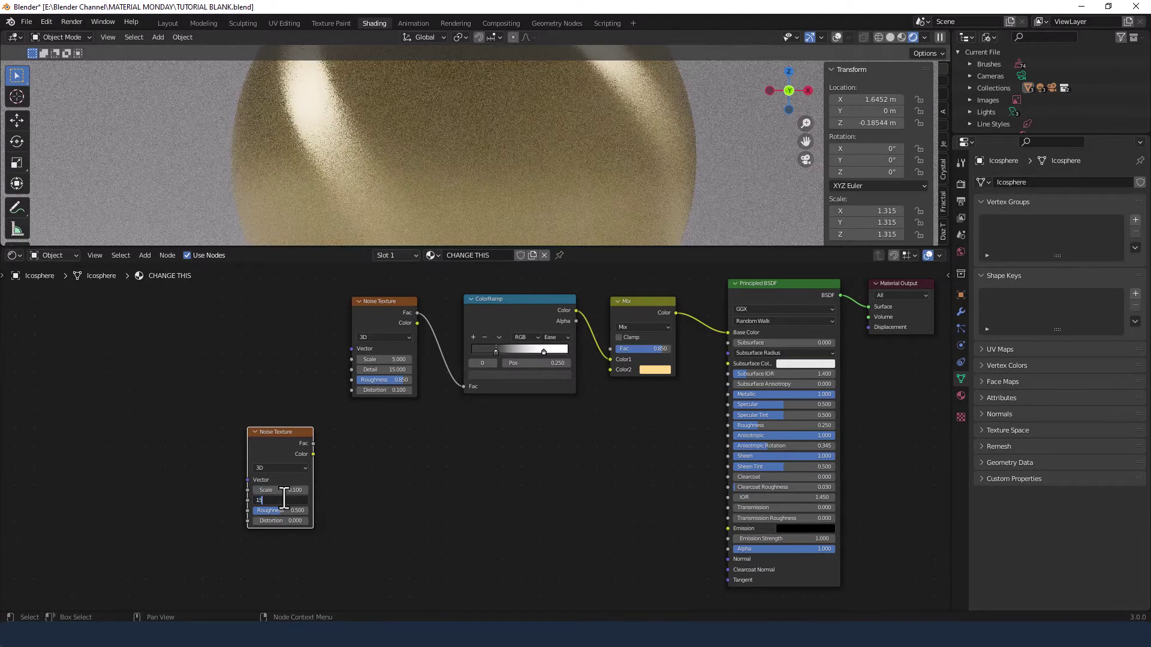
key("Tab")
type("1")
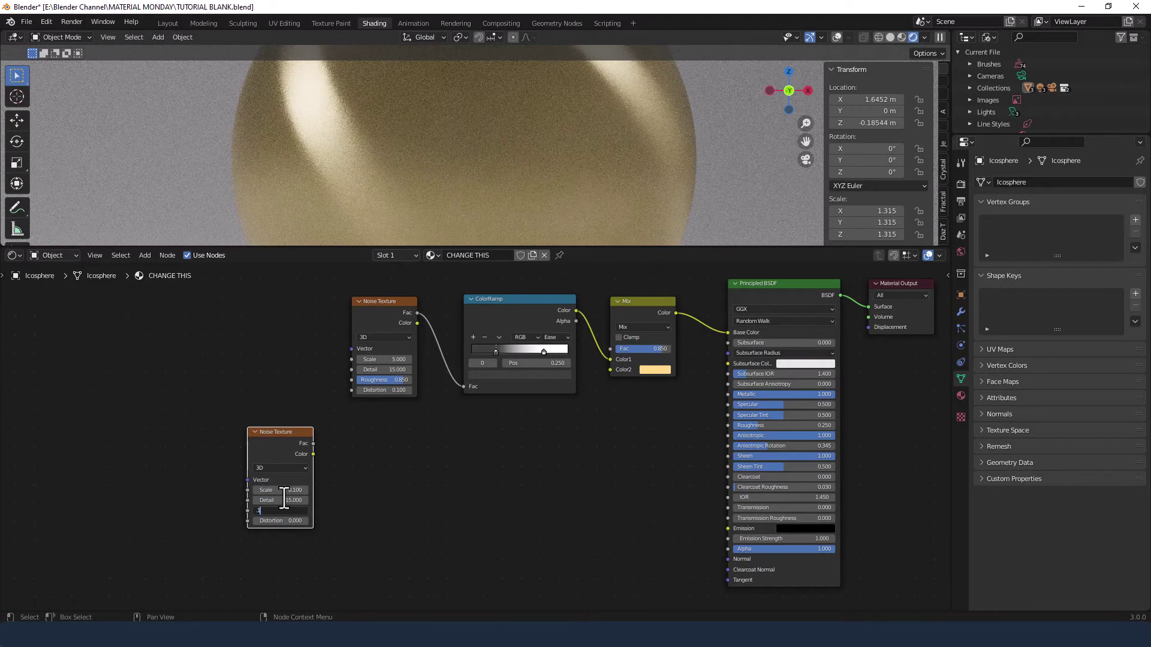
type(".1")
key("Tab")
key("Return")
Step: Add Texture Coordinate and Mapping nodes to the upper noise with Ctrl+T, linking Object to Mapping Vector
left_click(378, 311)
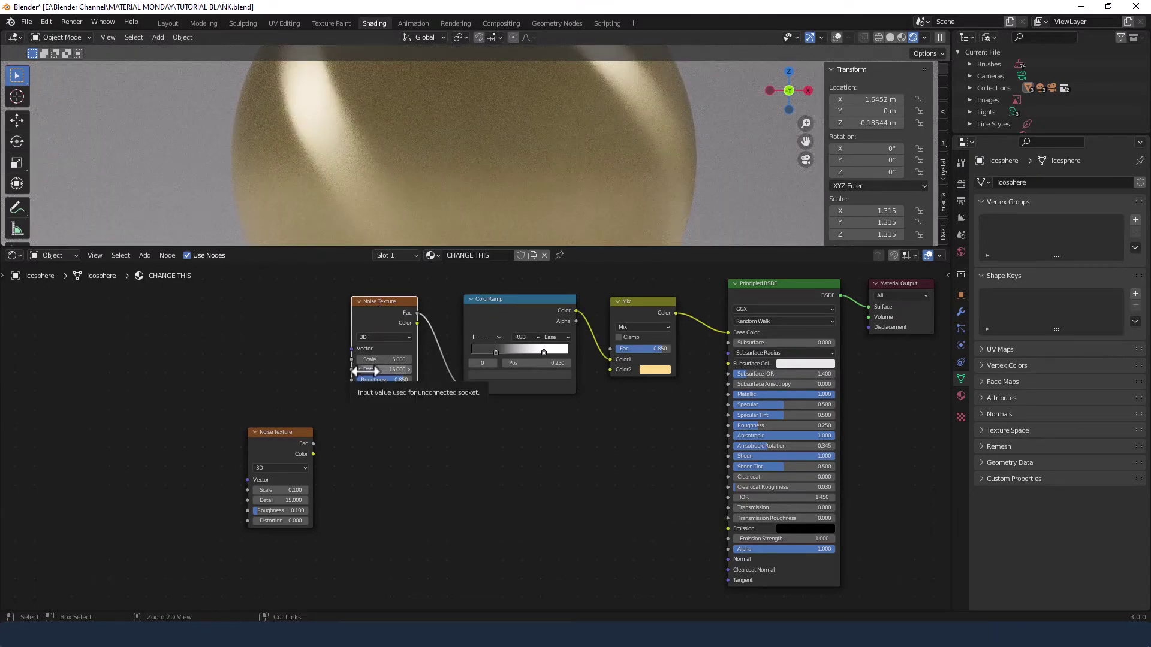
key("ctrl+t")
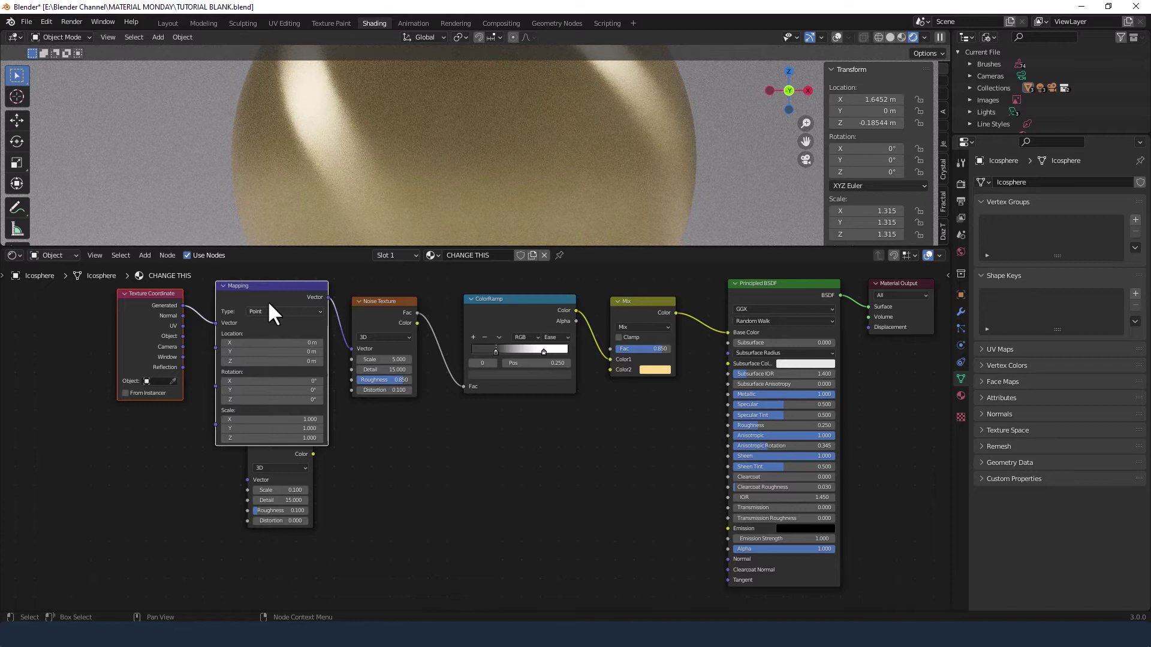
left_click_drag(270, 286, 172, 294)
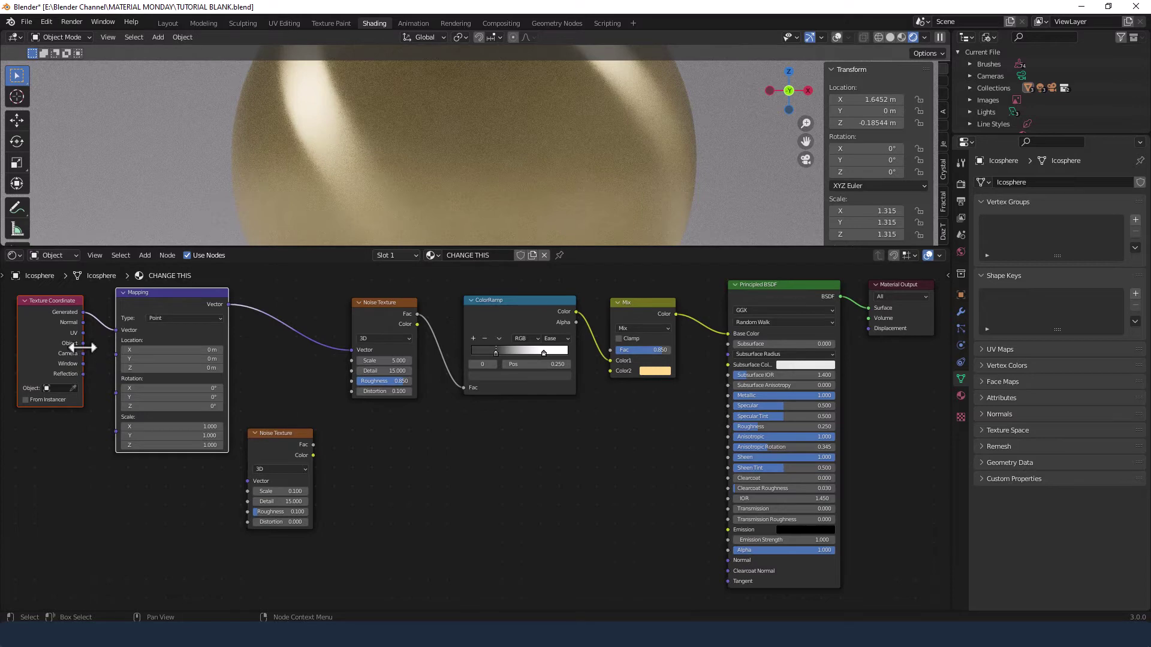
left_click_drag(83, 343, 112, 331)
left_click(387, 435)
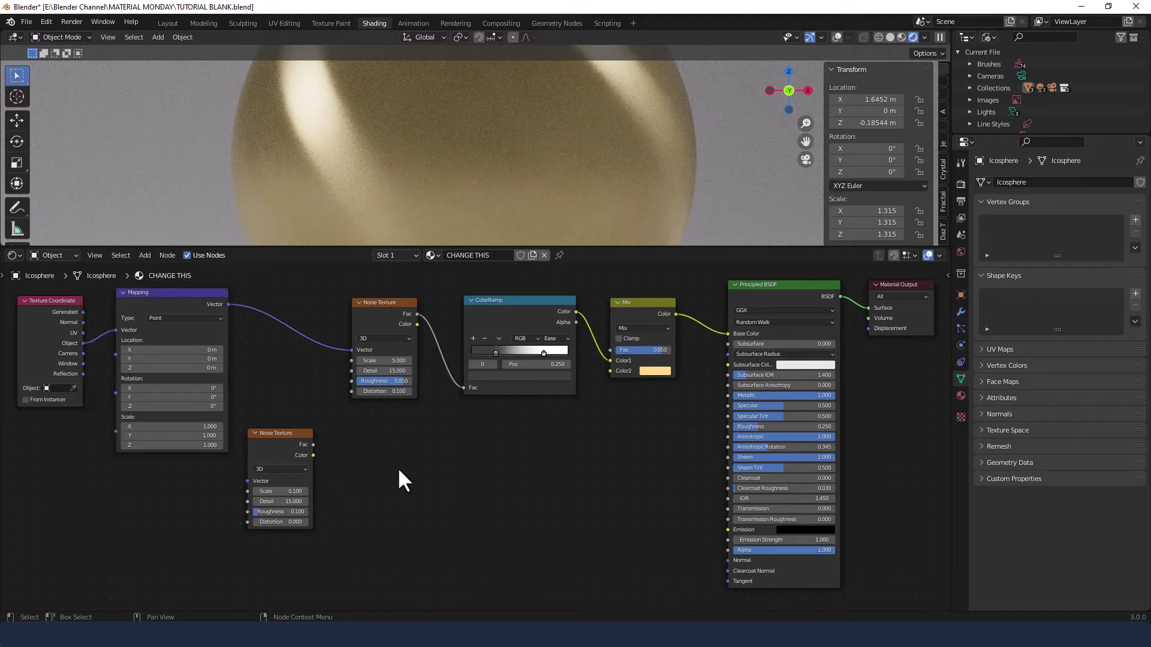
Step: Drop a MixRGB node set to Multiply onto the Mapping-to-Noise link, with the second noise below it
key("shift+a")
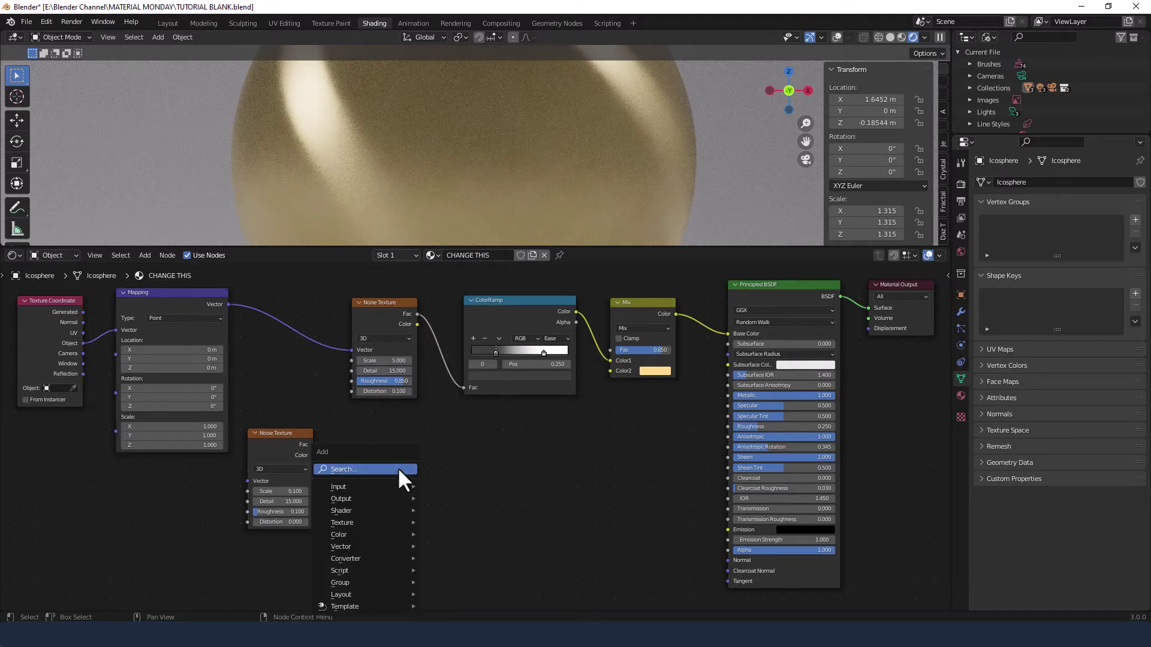
left_click(399, 469)
type("MIX")
key("Return")
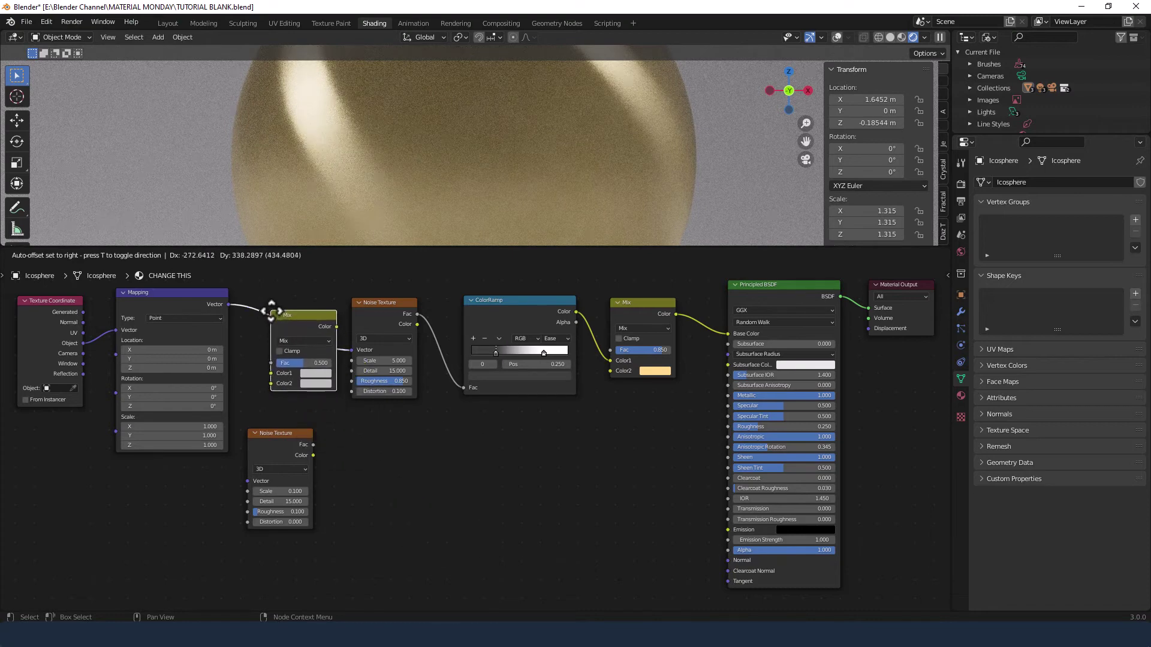
left_click(273, 309)
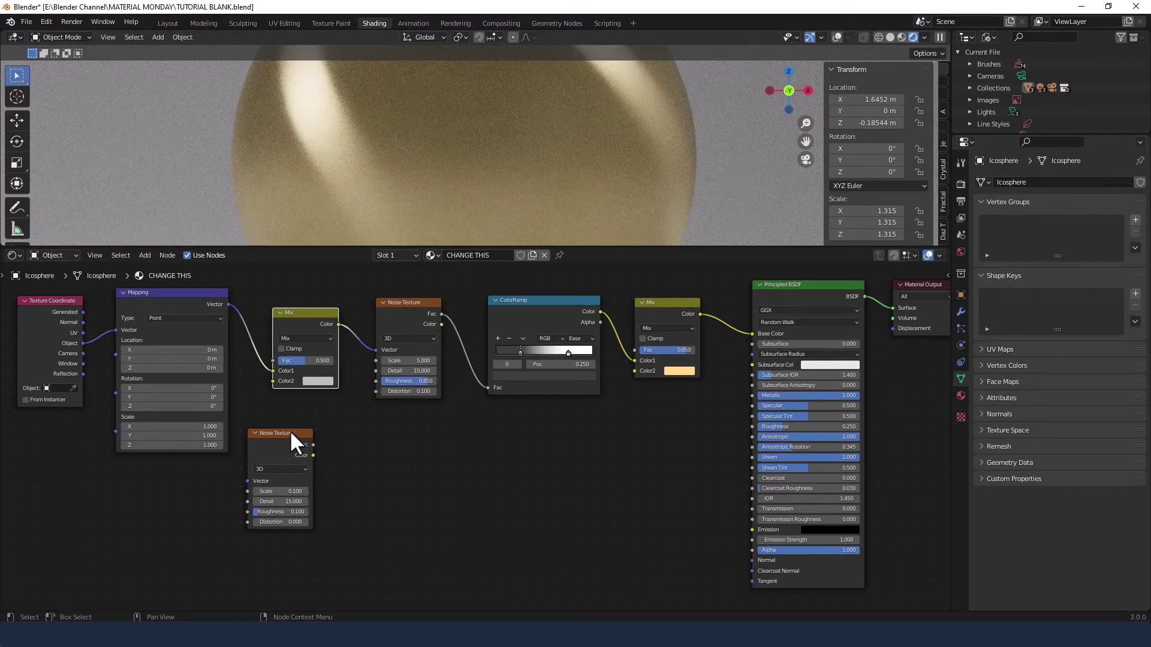
left_click_drag(290, 432, 273, 382)
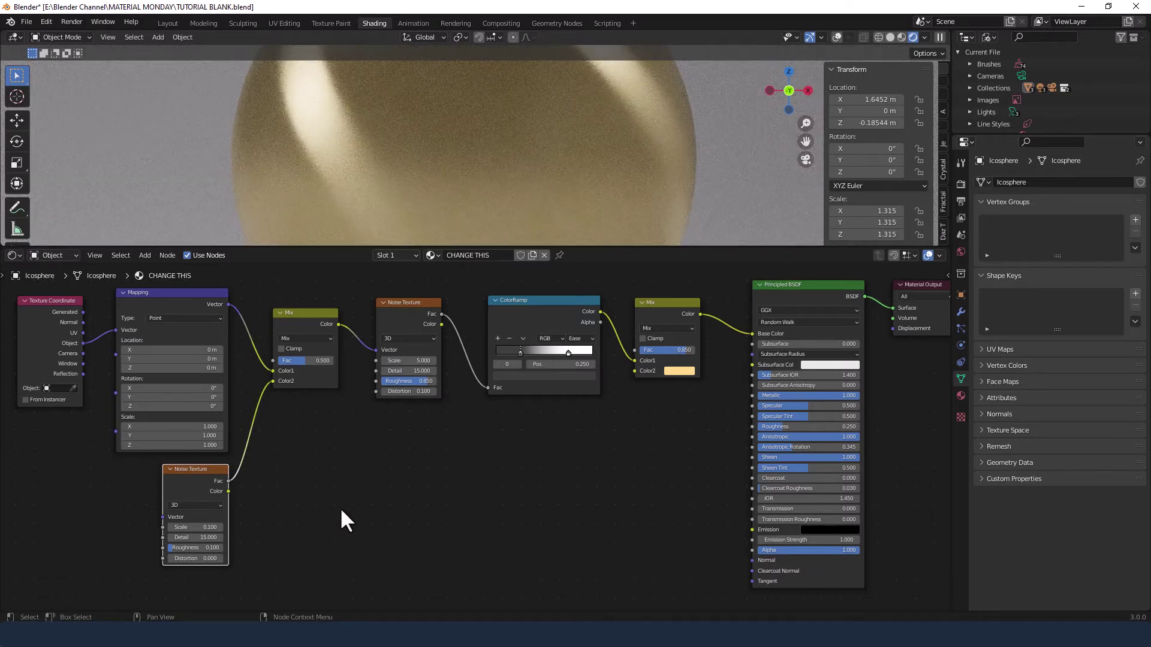
left_click(329, 338)
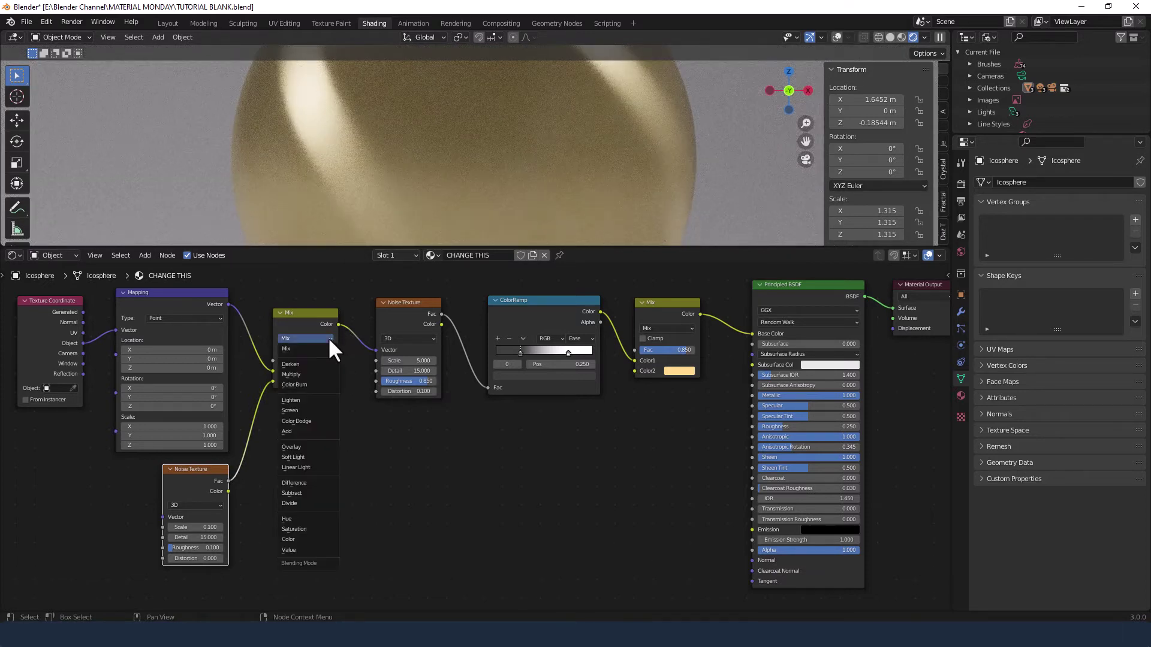
left_click(325, 374)
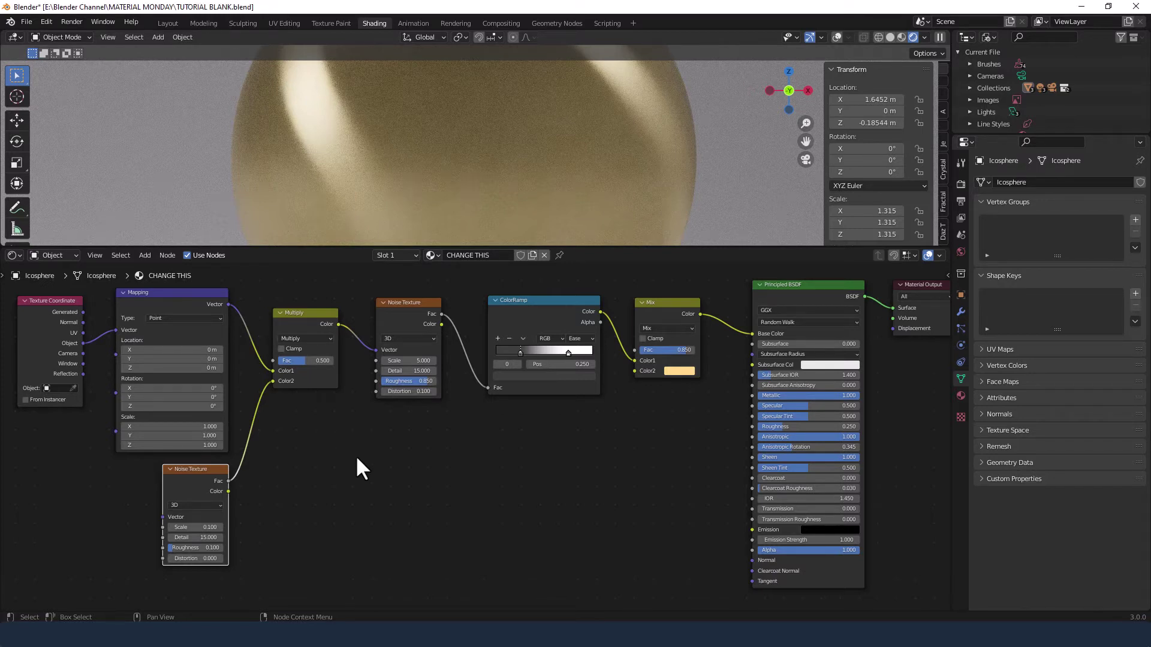
Step: Connect Texture Coordinate Object to the lower Noise Texture's Vector and move that node down-left
left_click(257, 432)
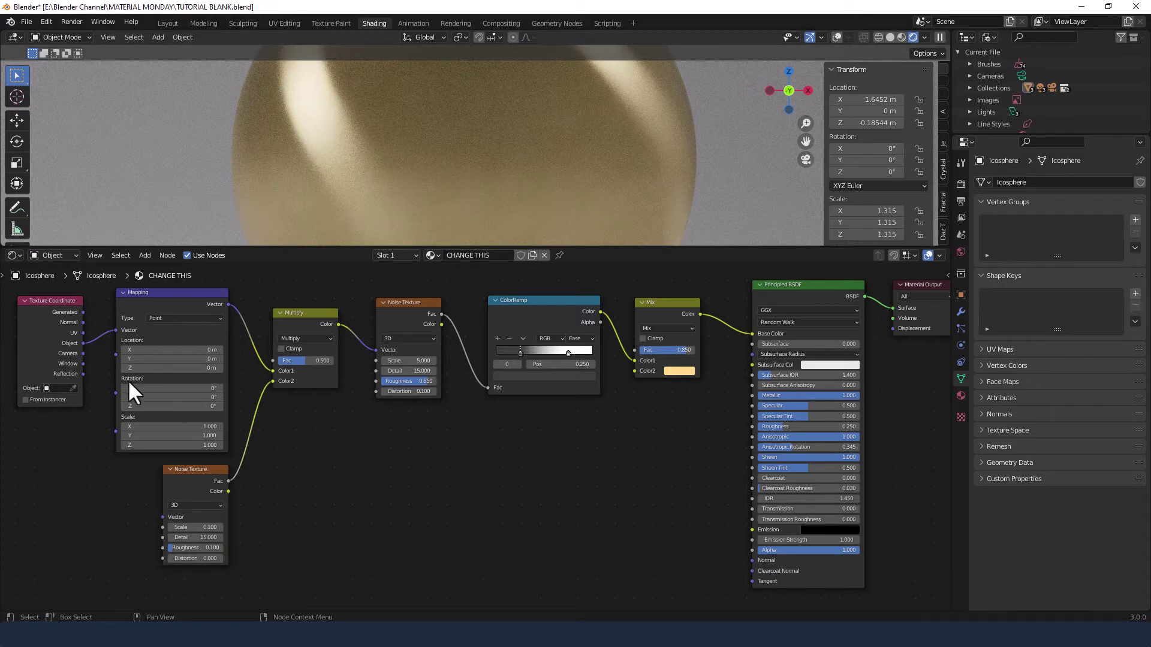
left_click(82, 343)
left_click_drag(83, 341, 160, 516)
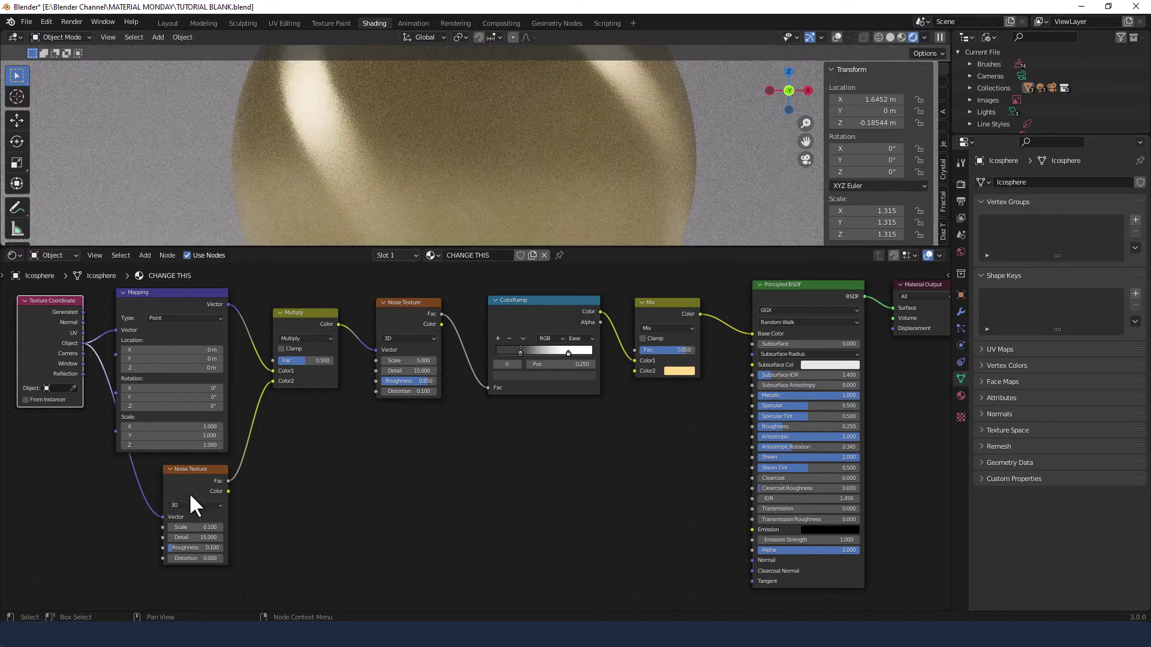
left_click_drag(192, 469, 164, 485)
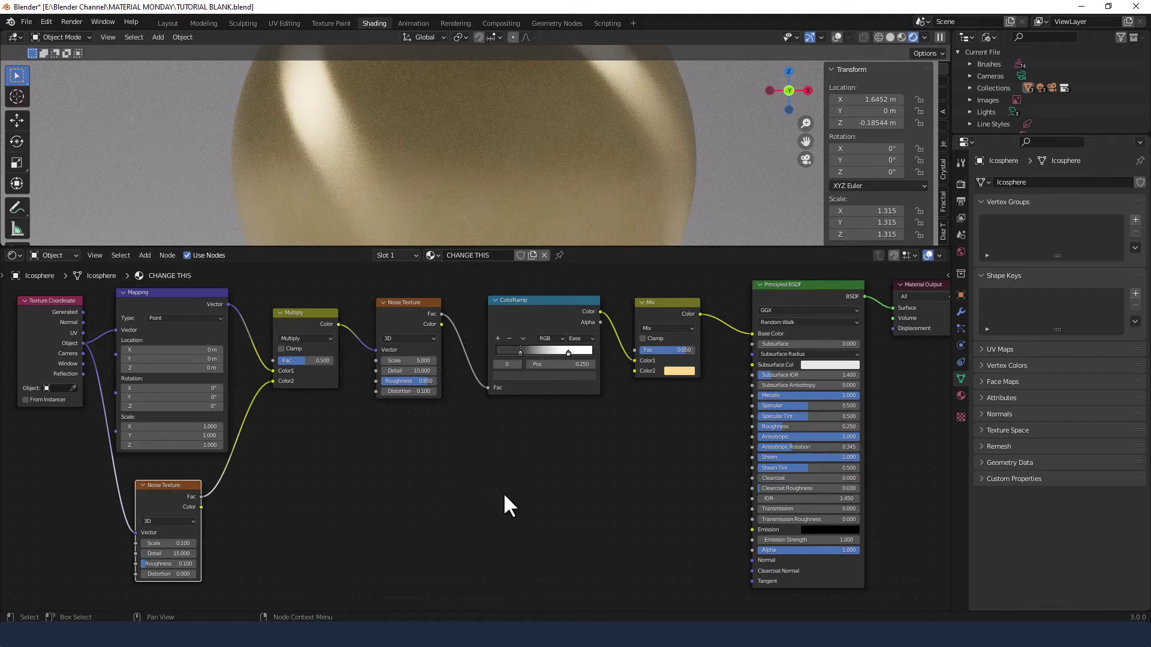
Step: Add a Bump node beside the Principled BSDF and plug its output into the shader's Normal
key("shift+a")
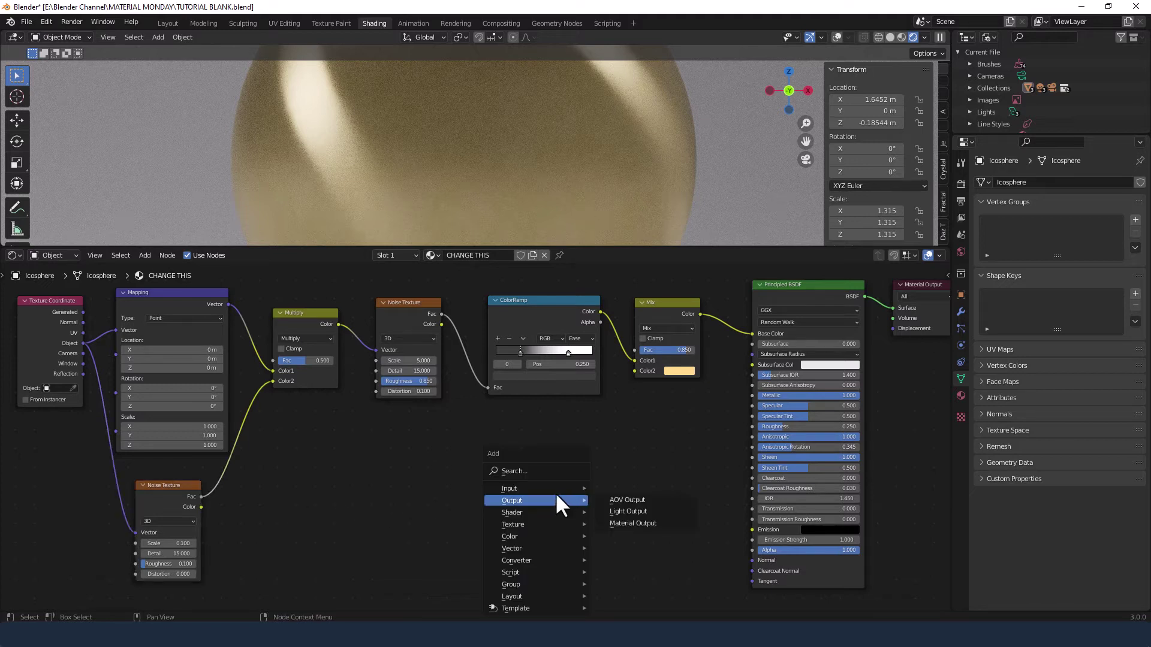
left_click(525, 473)
type("bump")
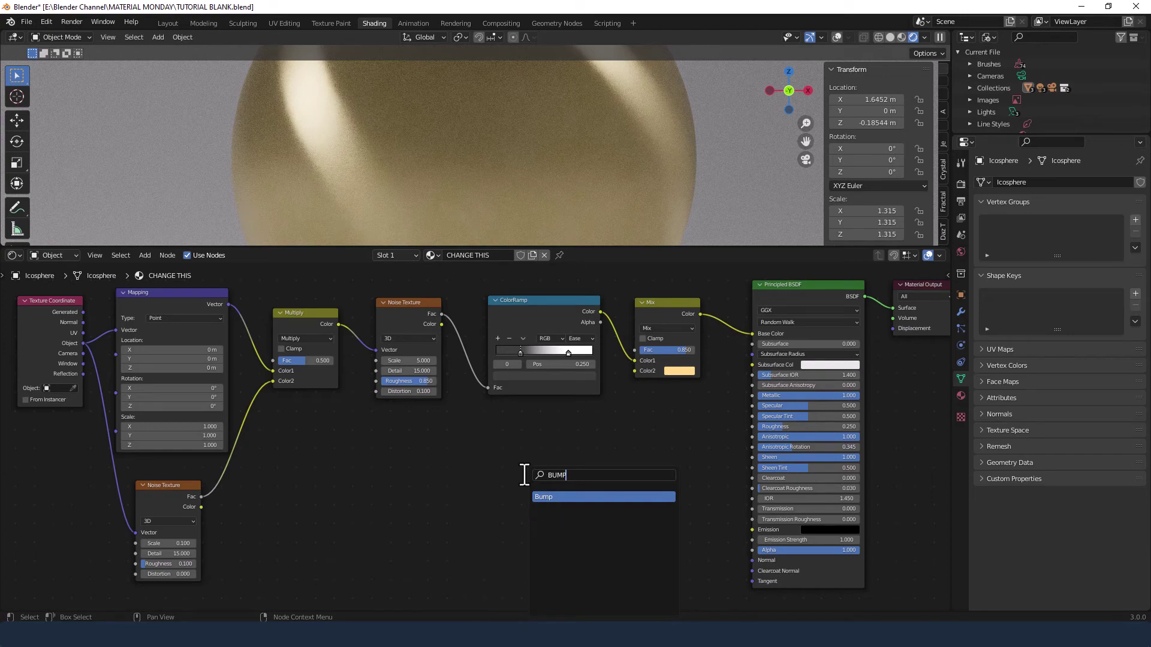
key("Return")
left_click(615, 482)
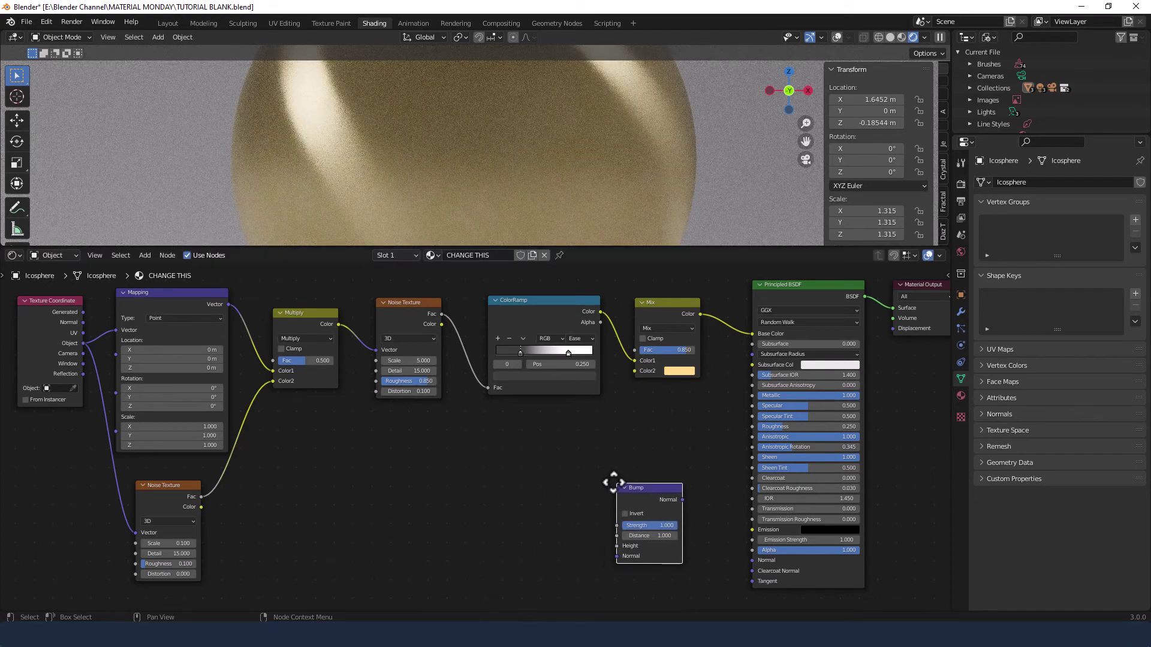
left_click_drag(683, 498, 749, 563)
Step: Feed the first Noise Texture's Fac into Bump Height and set Strength to 0.035
left_click_drag(441, 313, 616, 547)
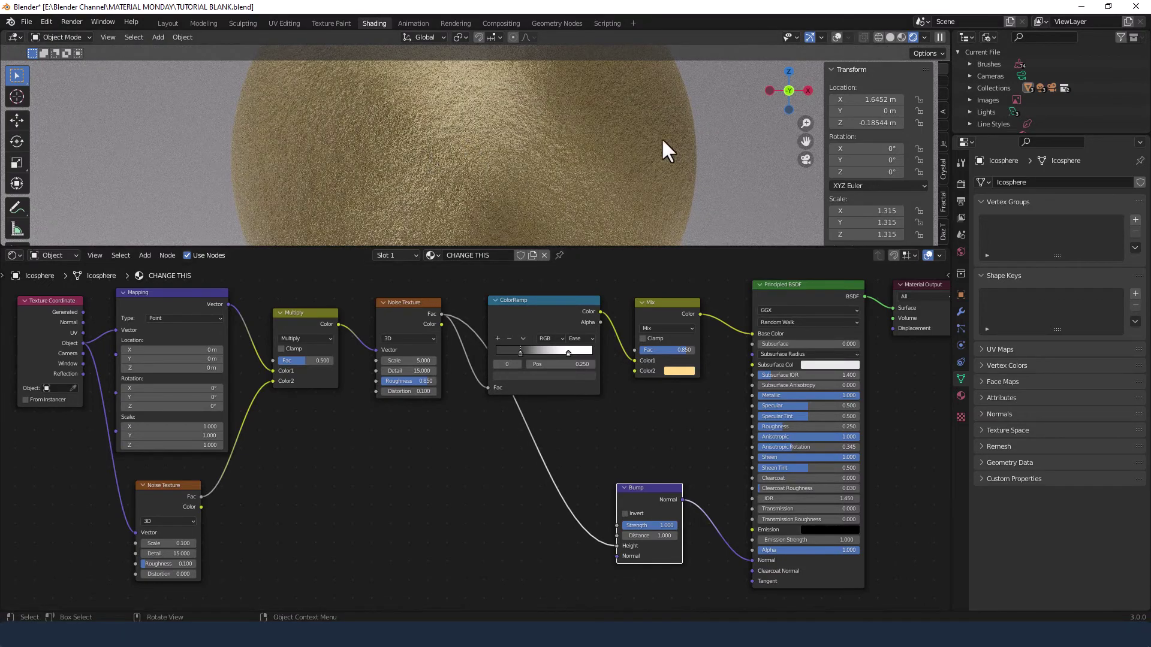
left_click(653, 526)
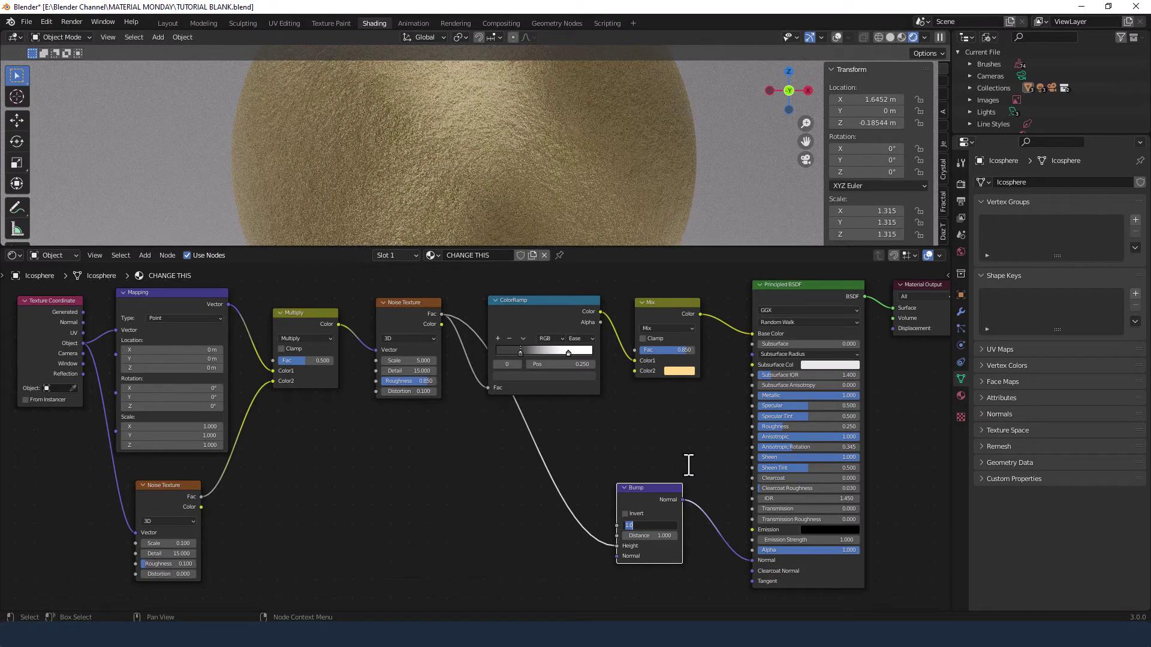
type(".035")
key("Return")
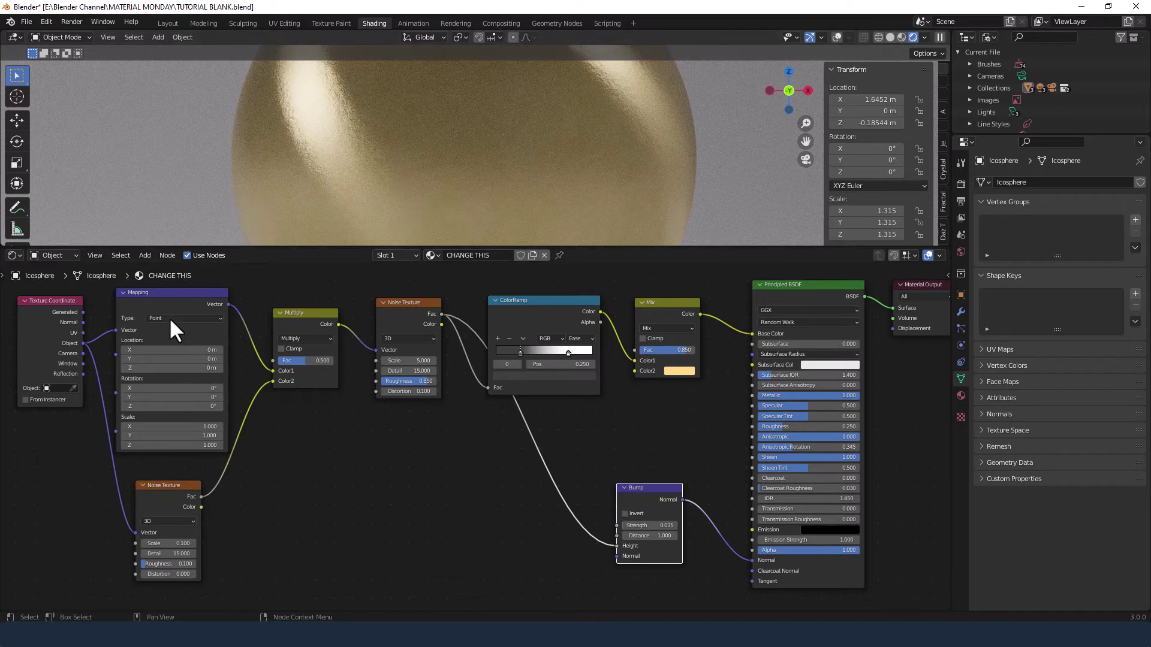
Step: Set the Mapping node's Scale to X 100 and Y 0.1
left_click(172, 430)
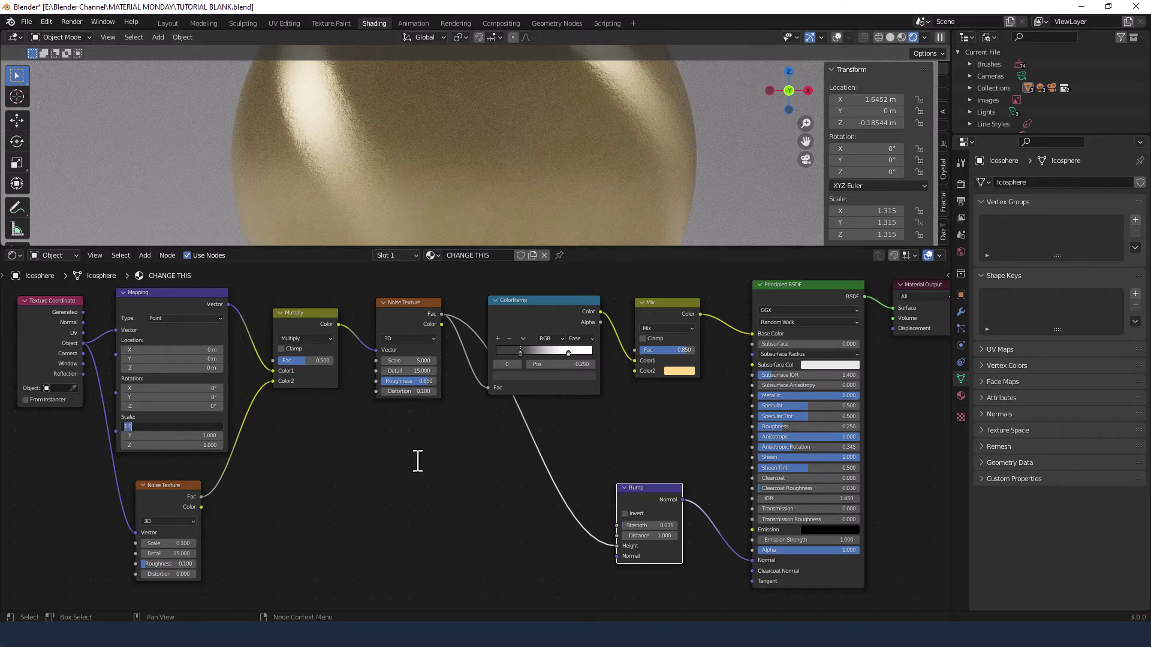
type("100")
key("Tab")
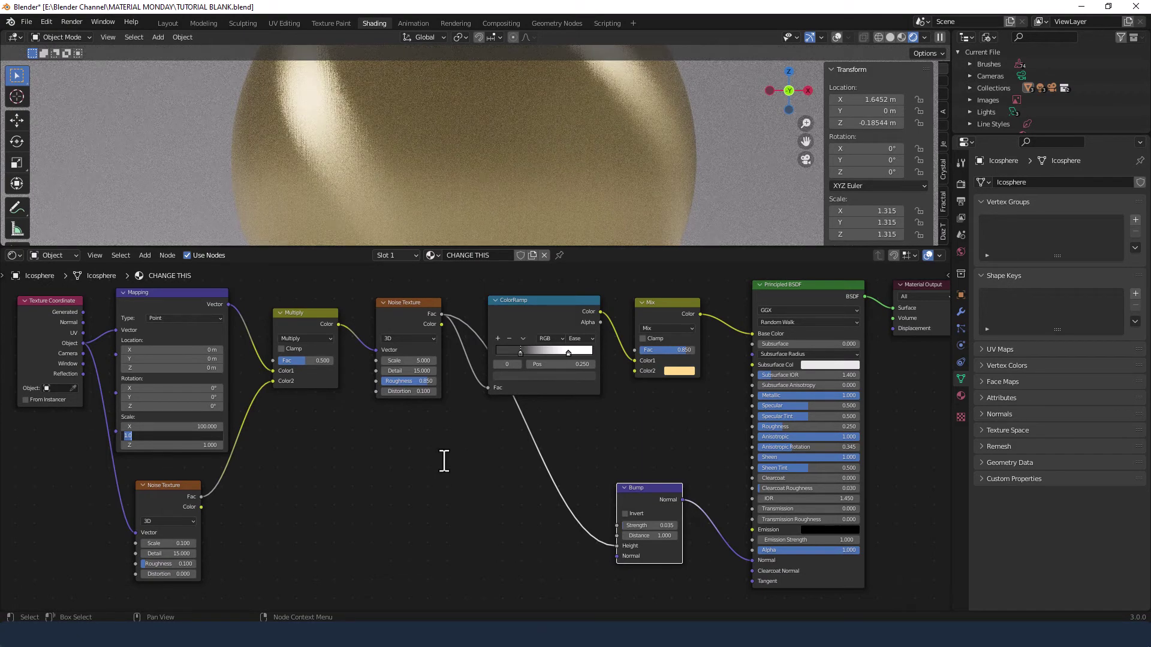
type("0.1")
key("Return")
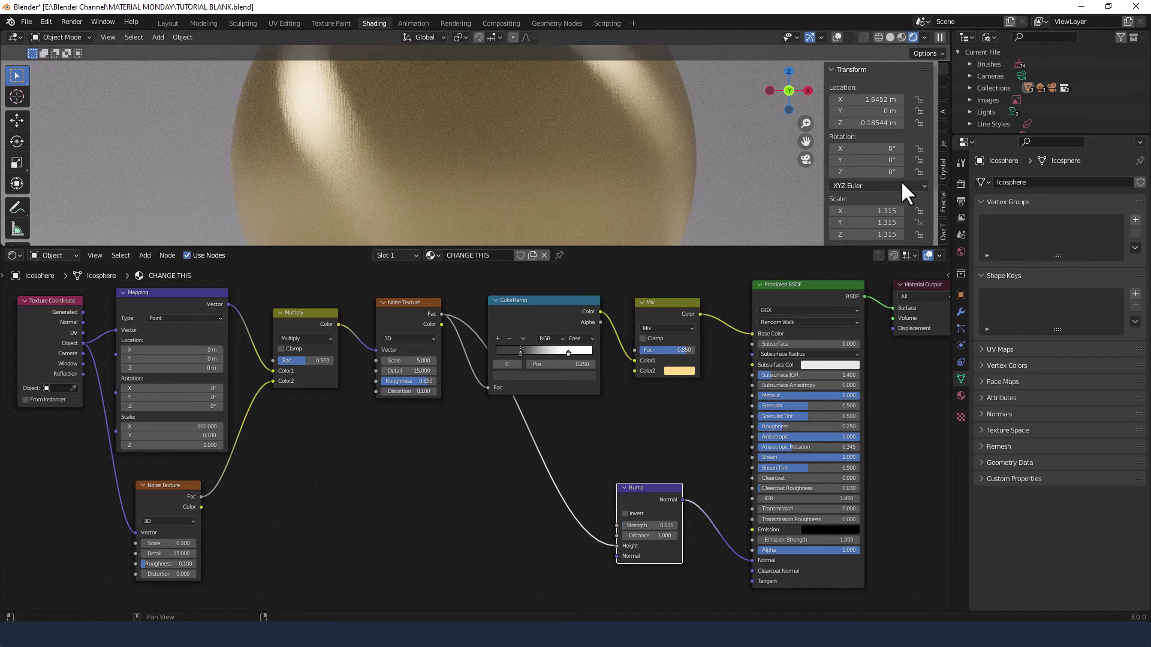
Step: Show the Cycles render sampling settings: 1024 max samples with OpenImageDenoise denoising
left_click(960, 184)
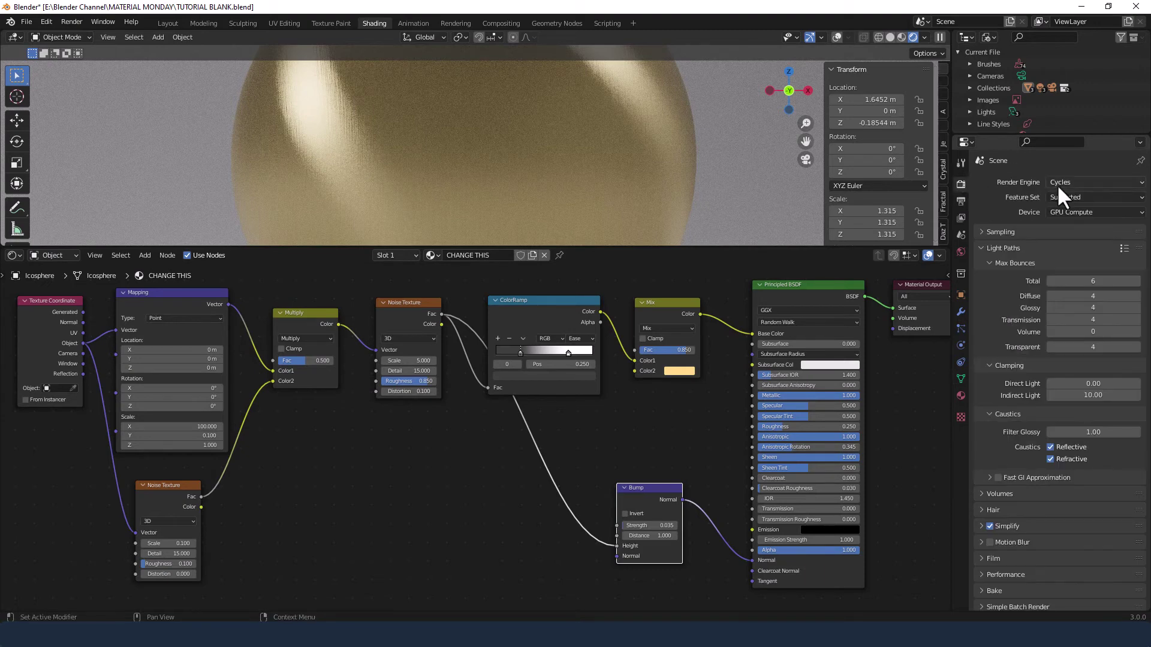
left_click(983, 231)
left_click(991, 261)
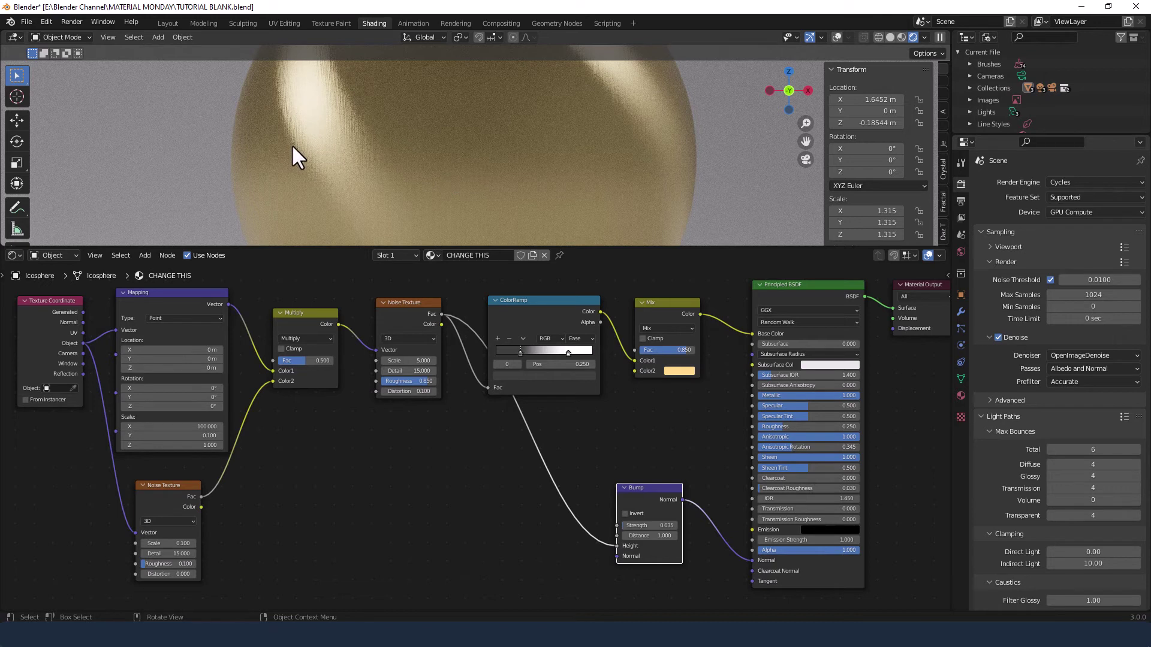
Step: Render a still image of the brushed-gold sphere from the Render menu
left_click(78, 22)
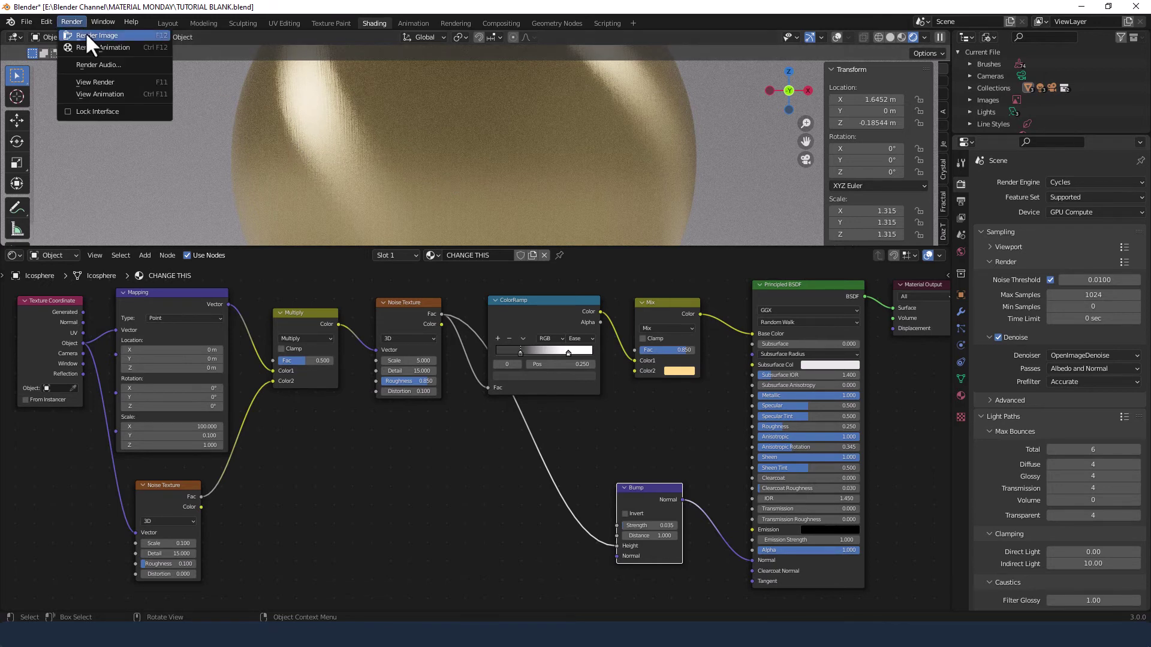
left_click(86, 35)
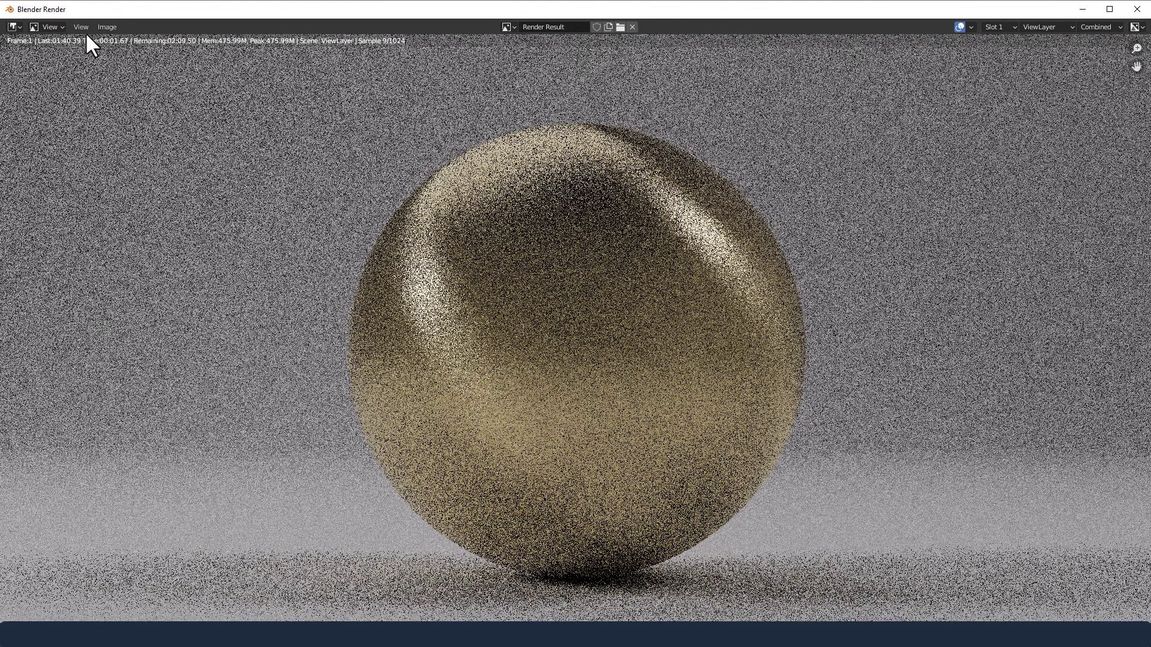